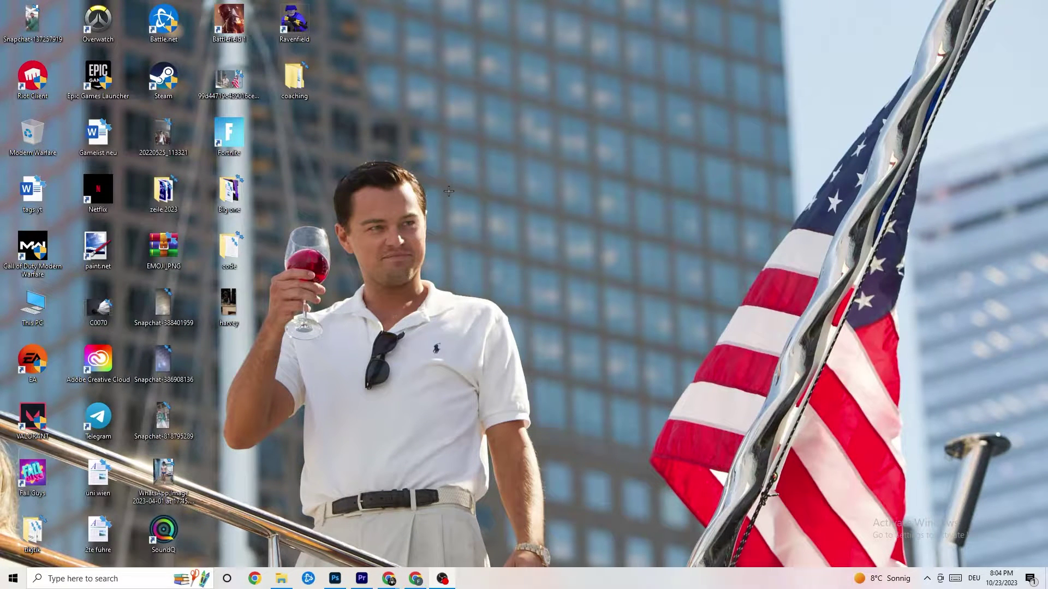
# Move the Steam shortcut to an empty area of the desktop and run it as administrator
pyautogui.moveTo(146, 96); pyautogui.dragTo(532, 206)
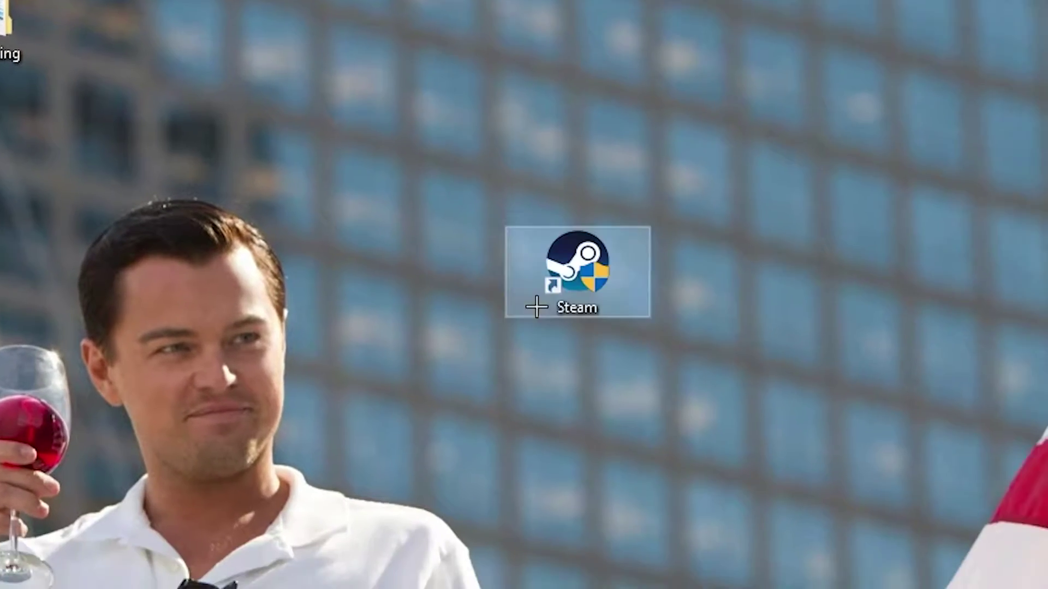
pyautogui.moveTo(595, 293); pyautogui.dragTo(437, 419)
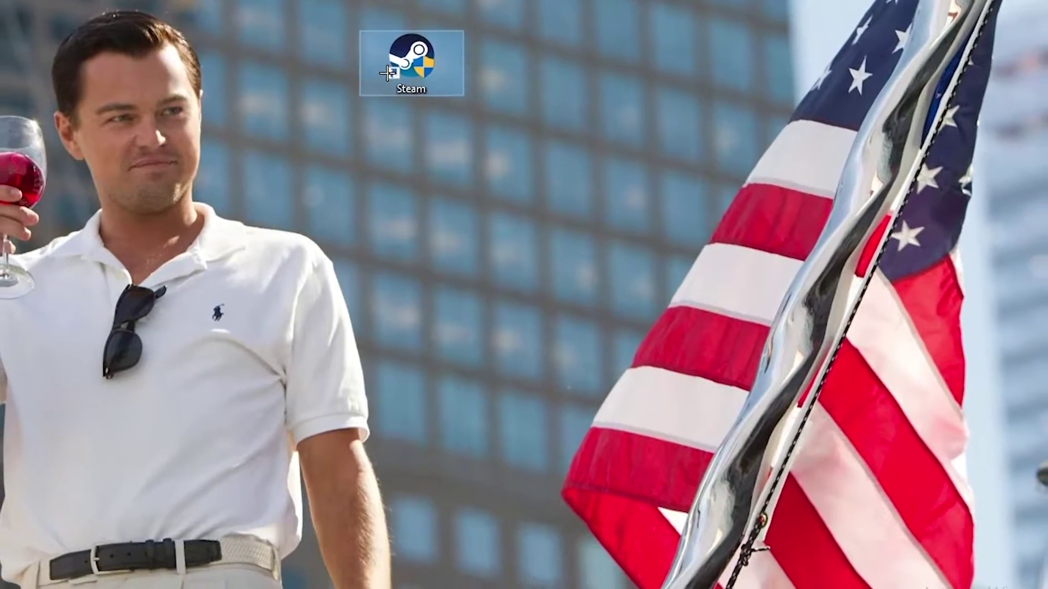
pyautogui.rightClick(387, 115)
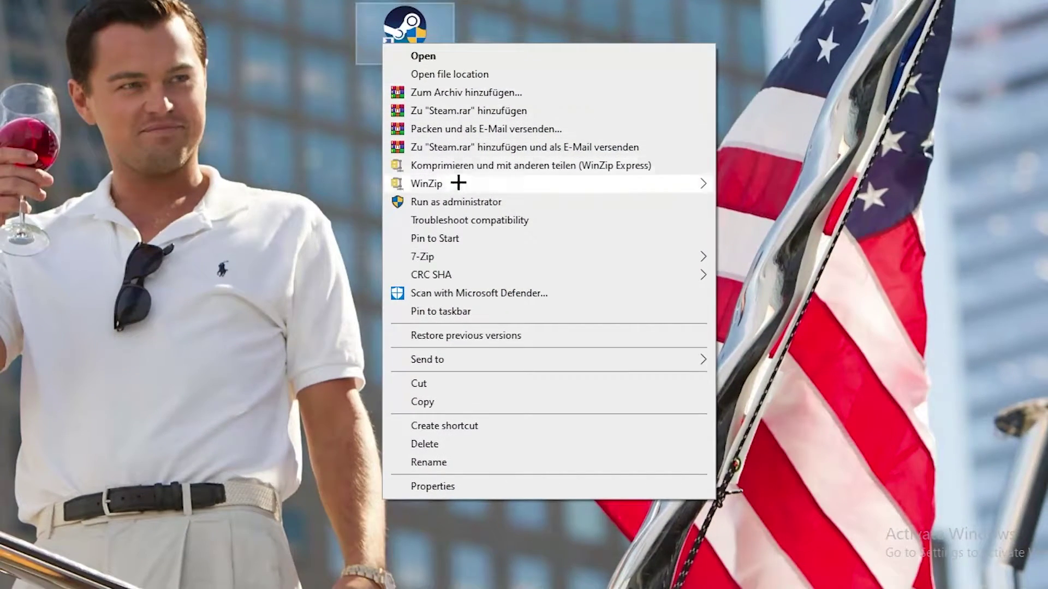
pyautogui.click(463, 203)
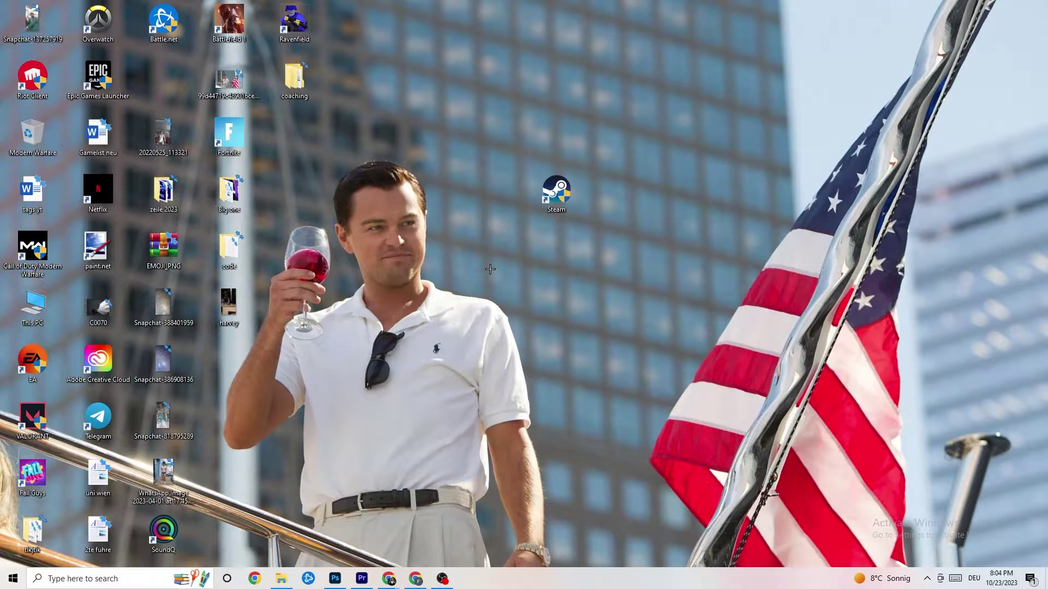
# Reposition the Steam shortcut on the desktop and open the compatibility settings in its properties
pyautogui.click(556, 191)
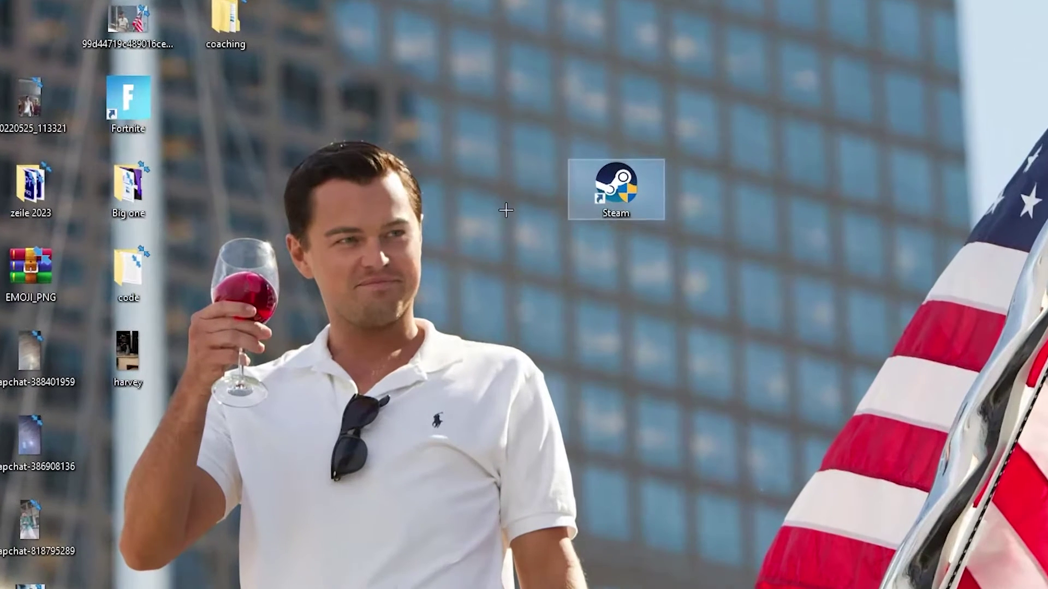
pyautogui.moveTo(593, 180); pyautogui.dragTo(525, 262)
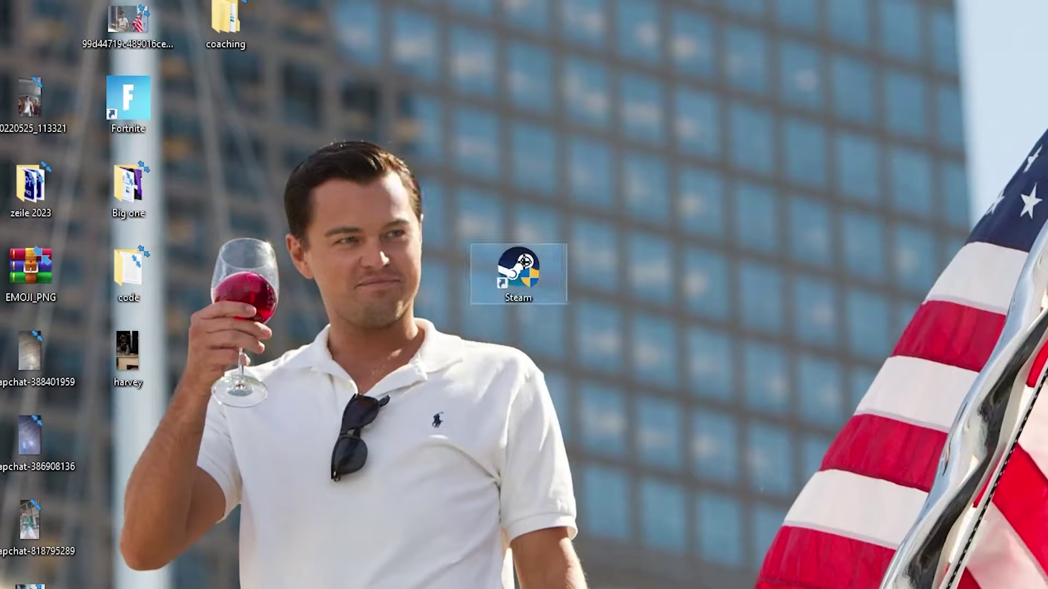
pyautogui.rightClick(523, 278)
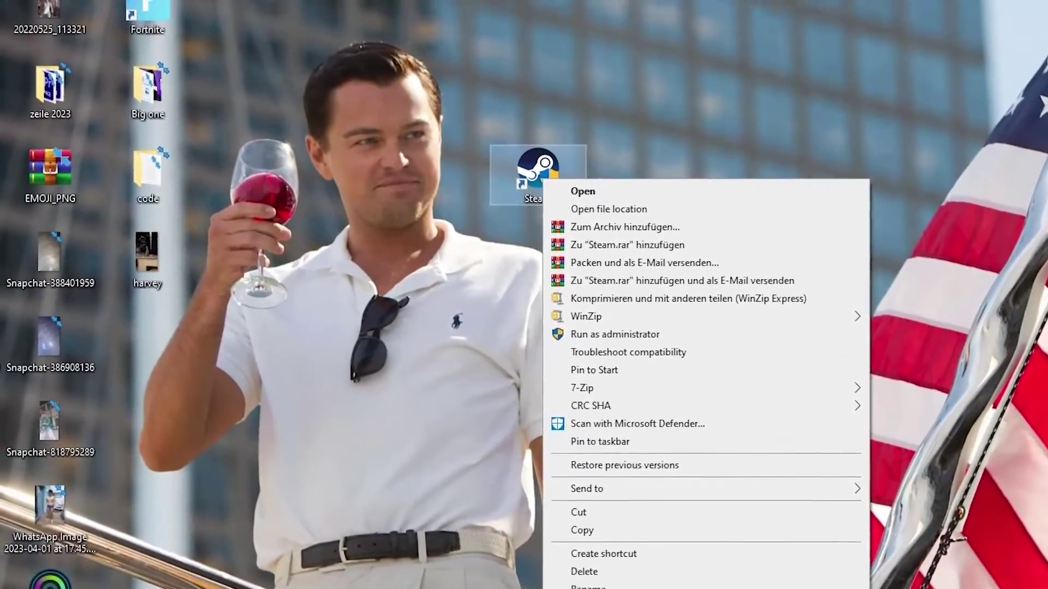
pyautogui.click(634, 583)
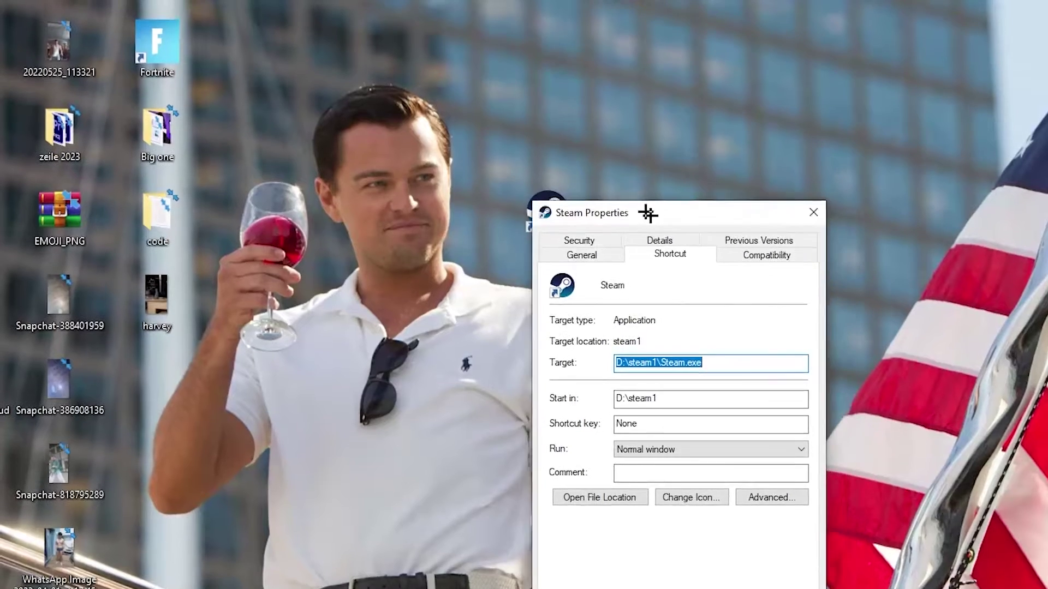
pyautogui.moveTo(675, 203); pyautogui.dragTo(545, 50)
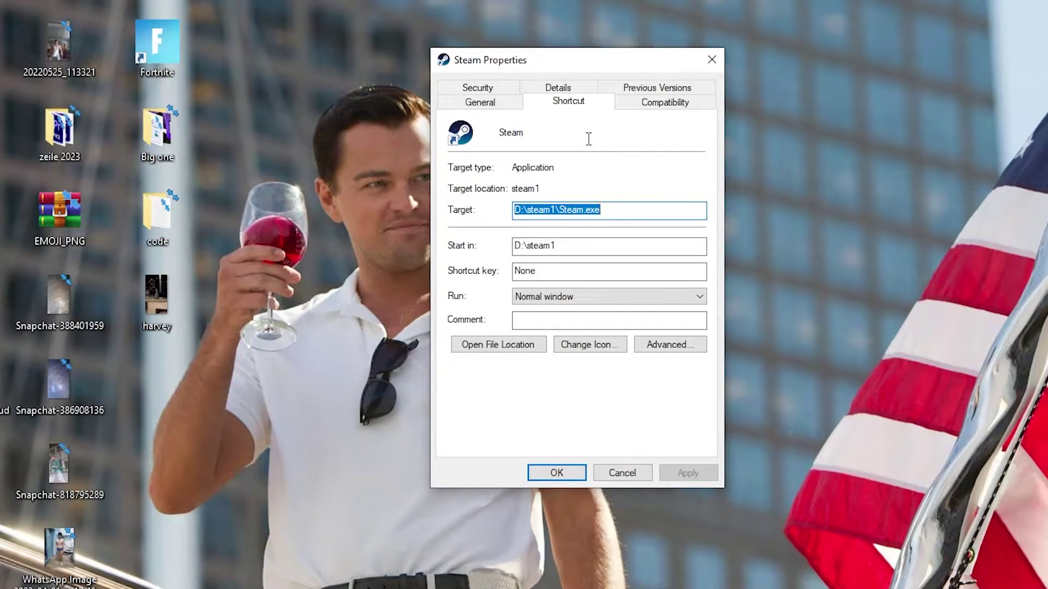
pyautogui.click(658, 102)
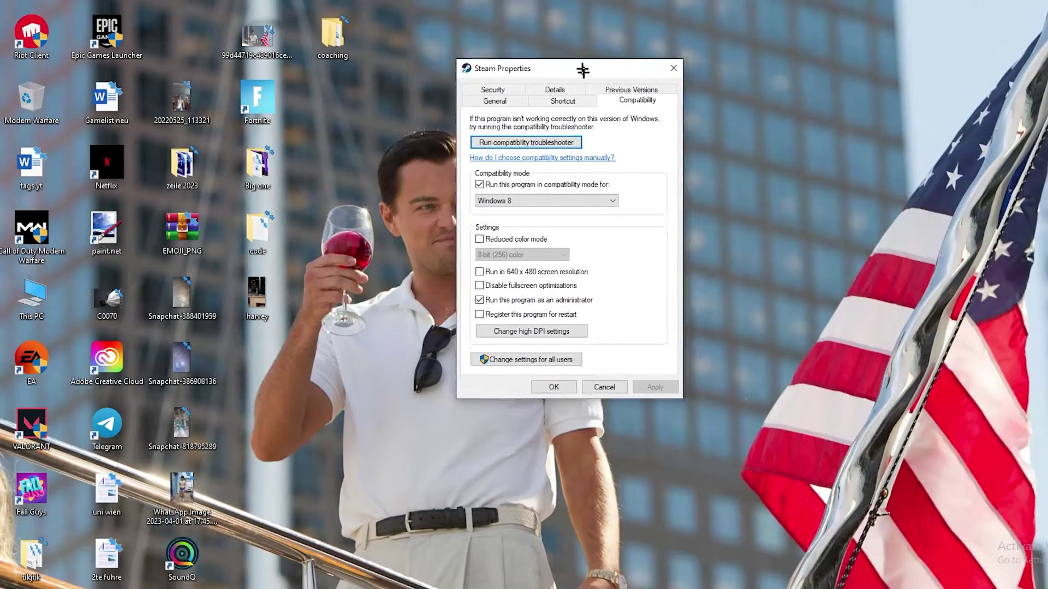
# Confirm the Steam properties with compatibility mode for Windows 8 and running as an administrator enabled
pyautogui.moveTo(583, 70); pyautogui.dragTo(569, 32)
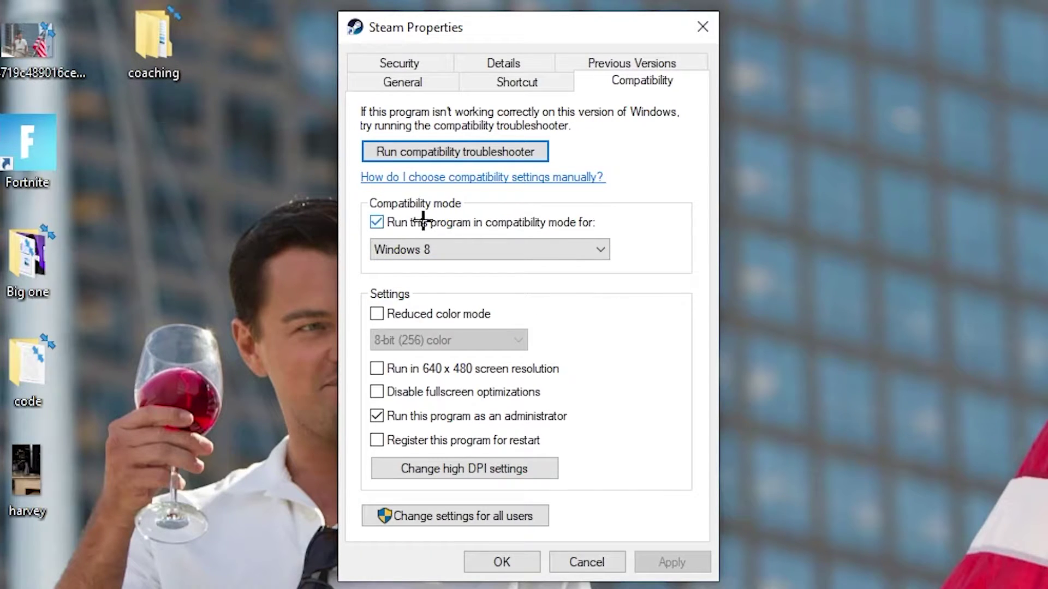
pyautogui.click(586, 244)
pyautogui.click(637, 230)
pyautogui.click(503, 562)
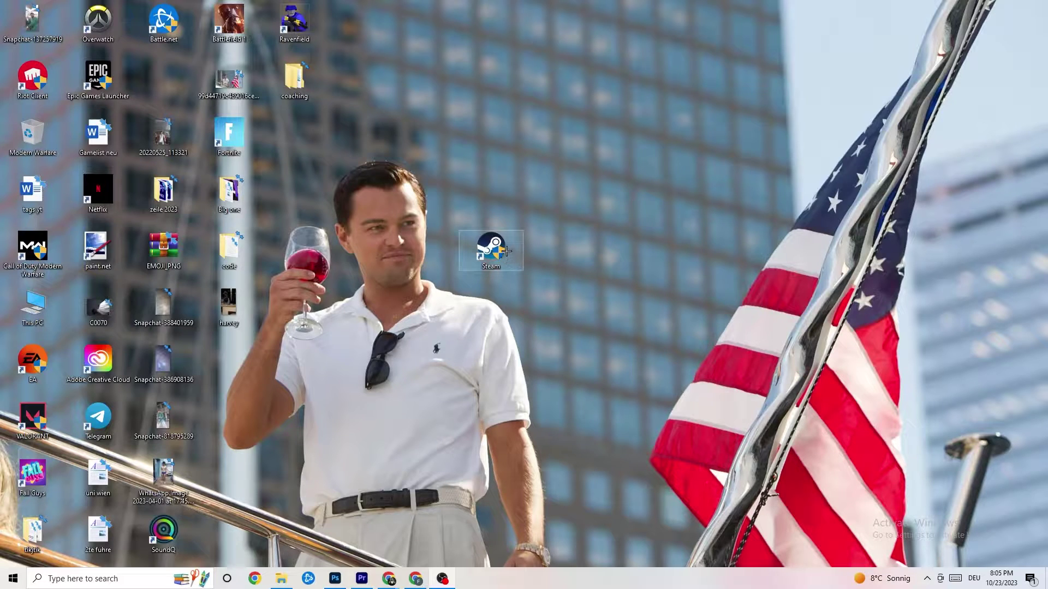
pyautogui.moveTo(506, 251); pyautogui.dragTo(485, 153)
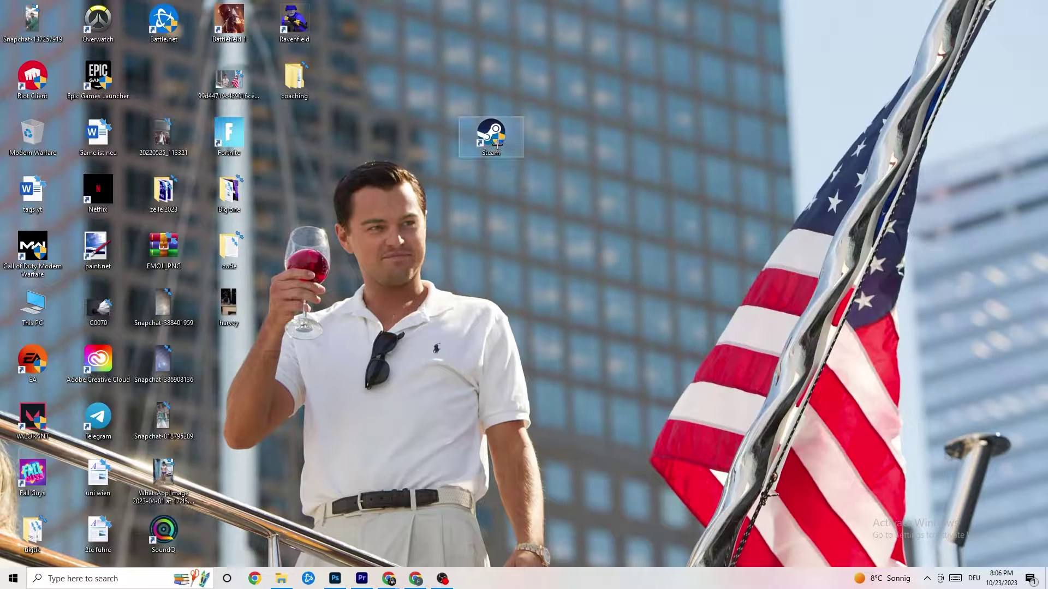
pyautogui.moveTo(483, 139); pyautogui.dragTo(426, 194)
pyautogui.click(454, 149)
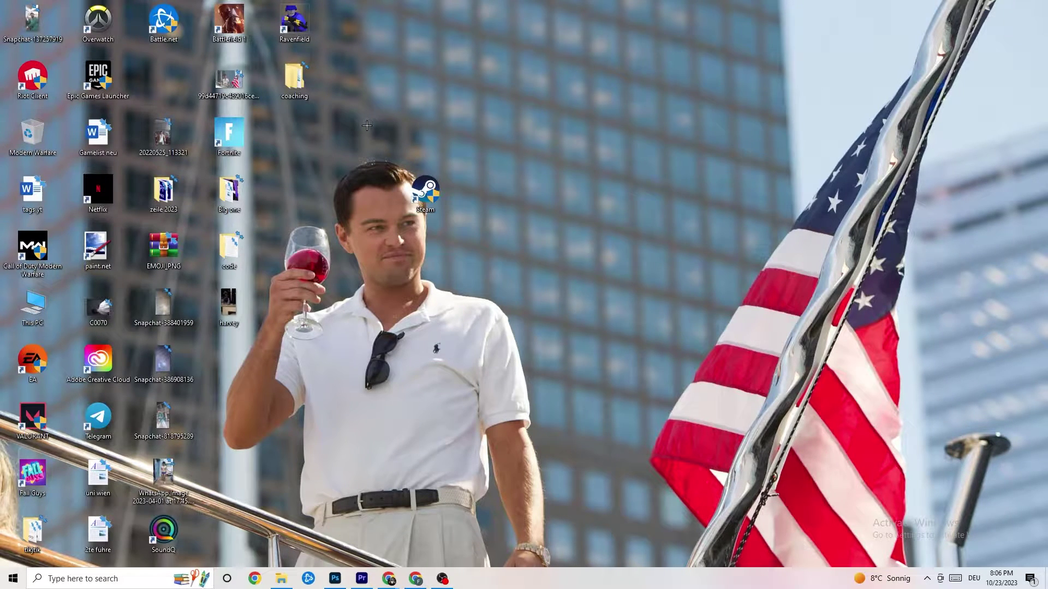
pyautogui.moveTo(425, 189); pyautogui.dragTo(494, 191)
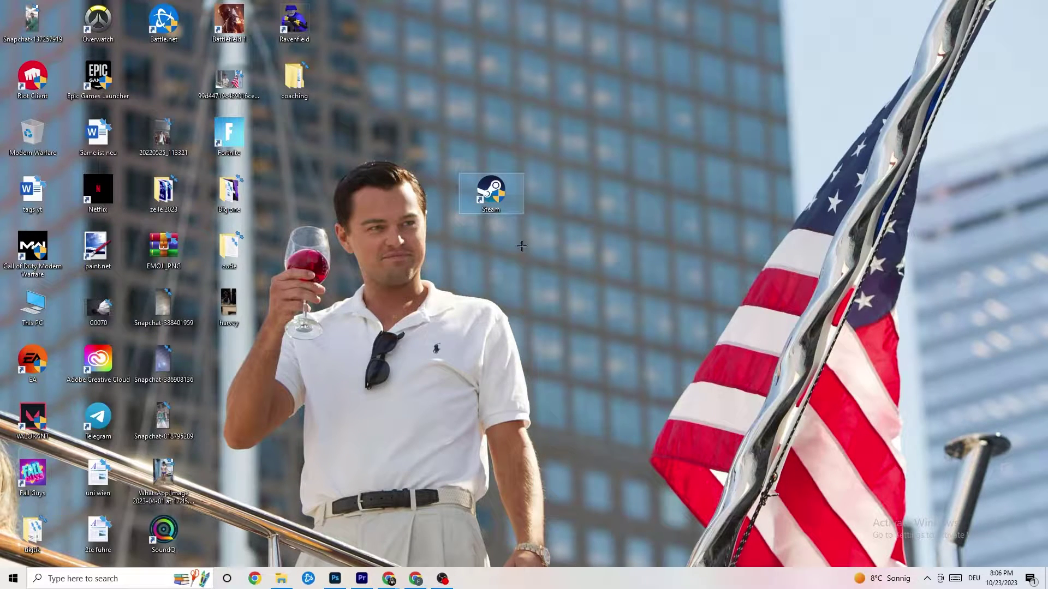
# Check the compatibility settings of the Steam shortcut again and close its properties
pyautogui.rightClick(493, 201)
pyautogui.click(523, 493)
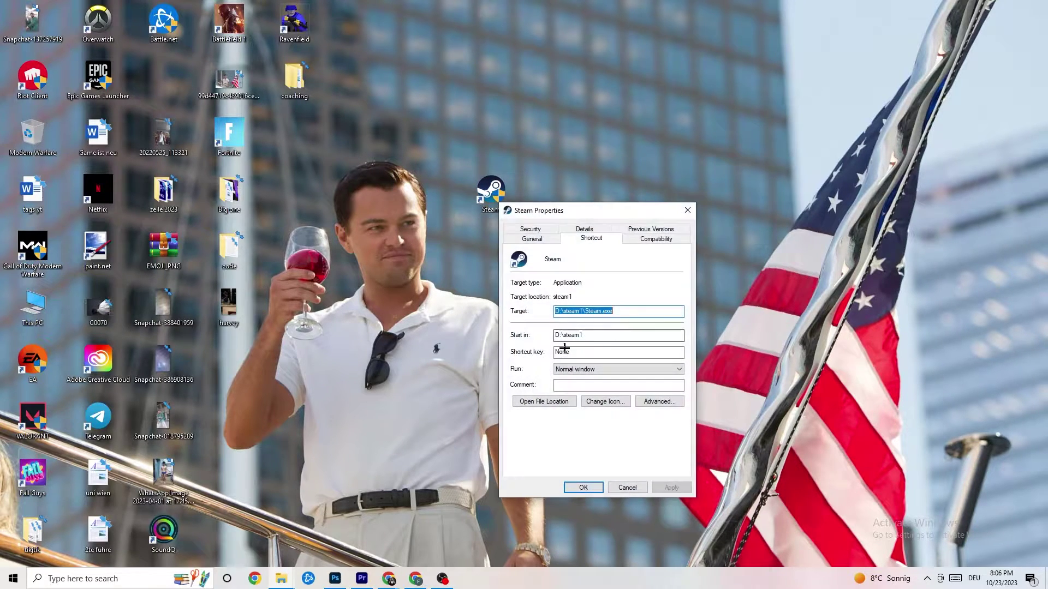
pyautogui.click(656, 239)
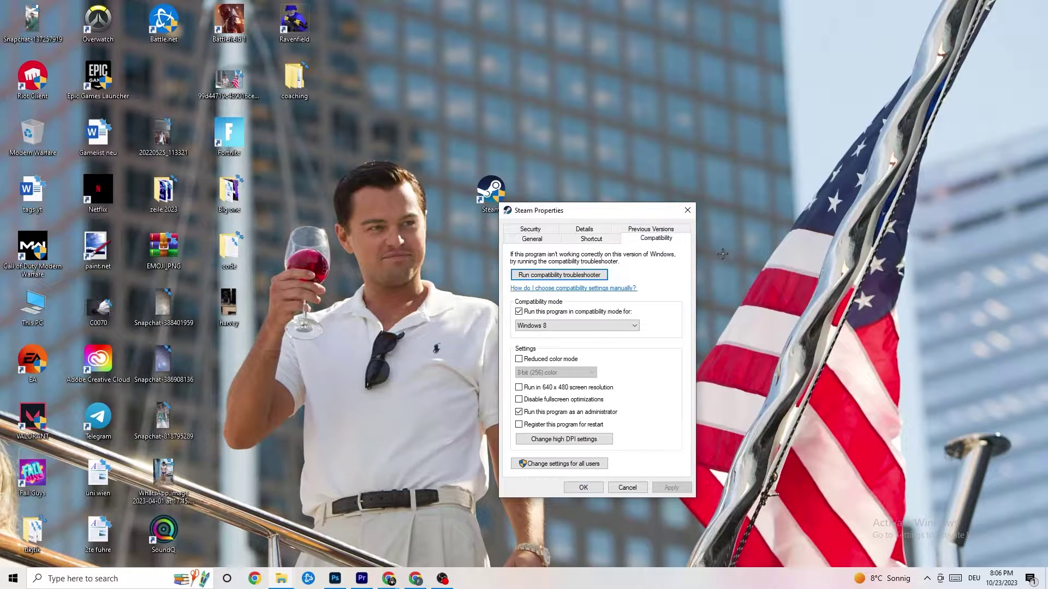
pyautogui.click(687, 210)
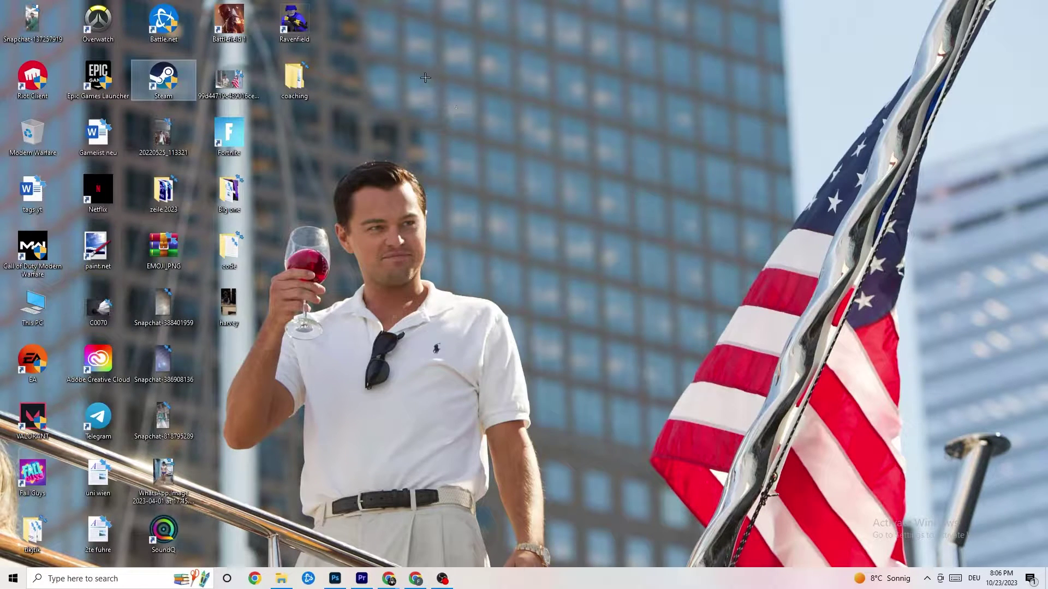
pyautogui.click(509, 107)
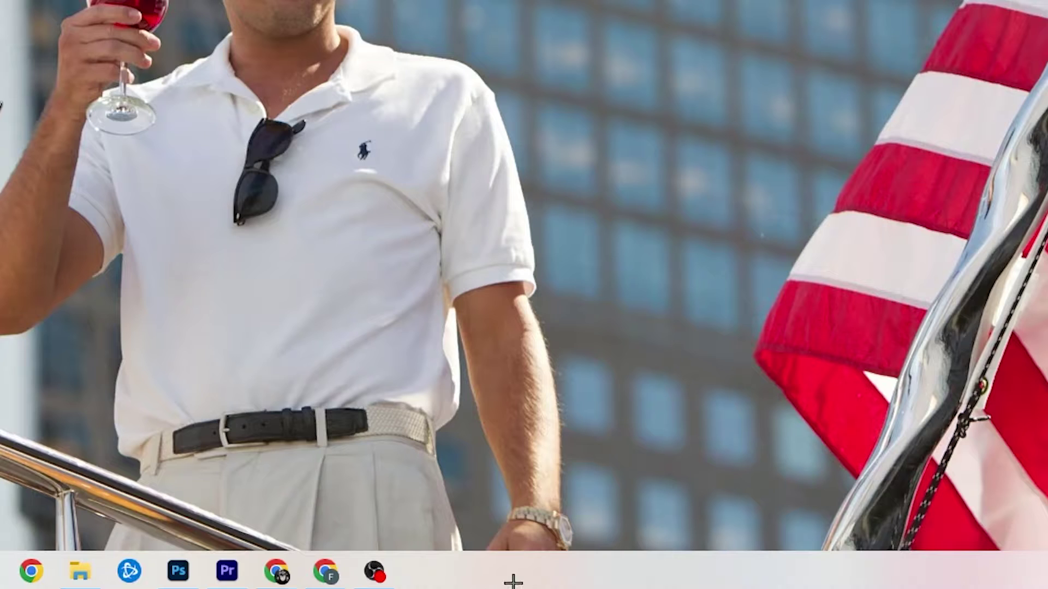
# Open Task Manager and enlarge its window to fill the screen
pyautogui.rightClick(445, 576)
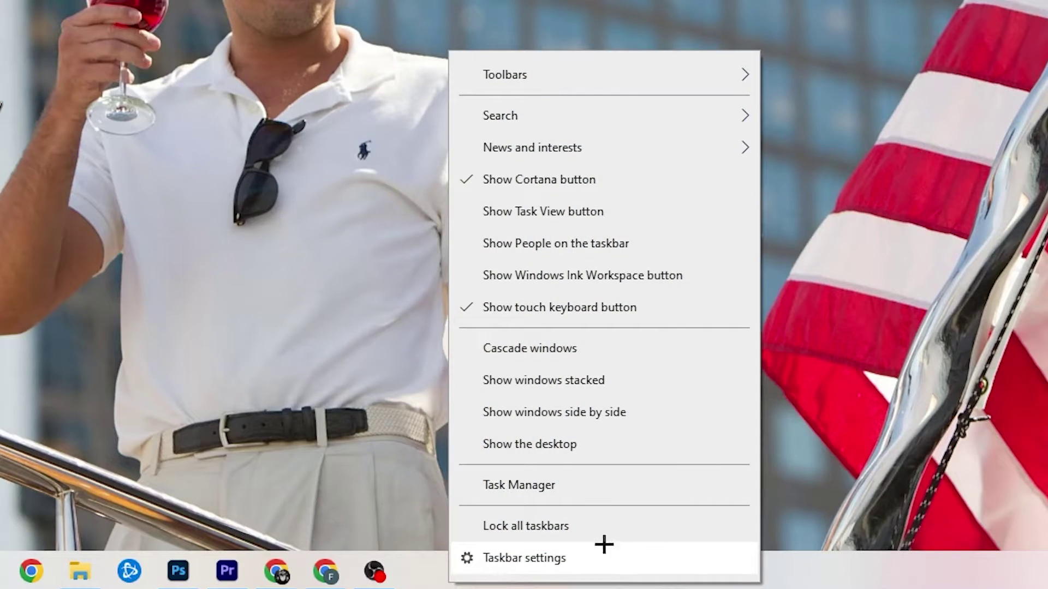
pyautogui.click(543, 493)
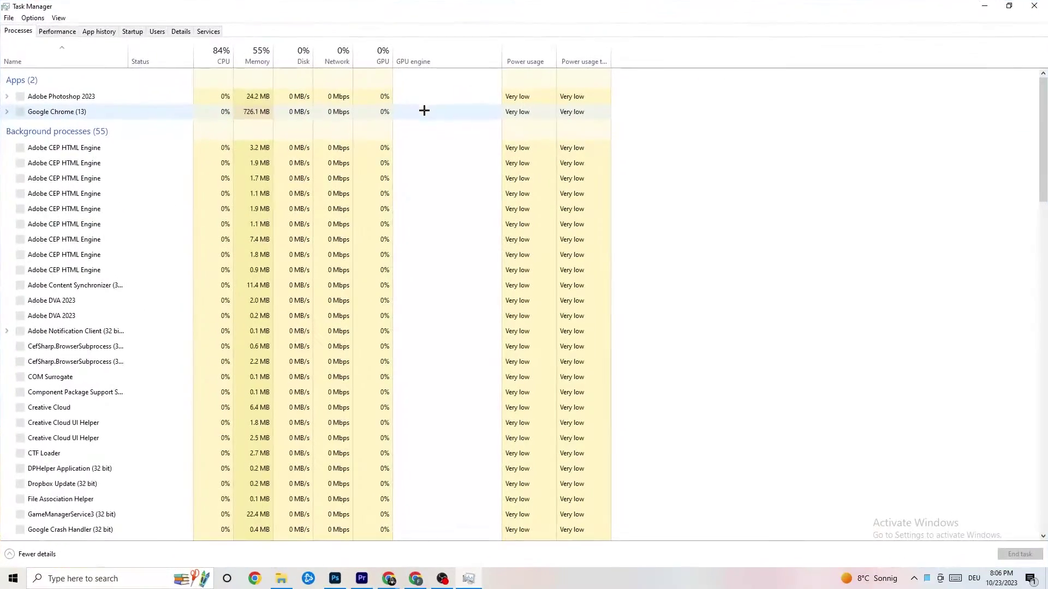
pyautogui.moveTo(440, 2); pyautogui.dragTo(452, 48)
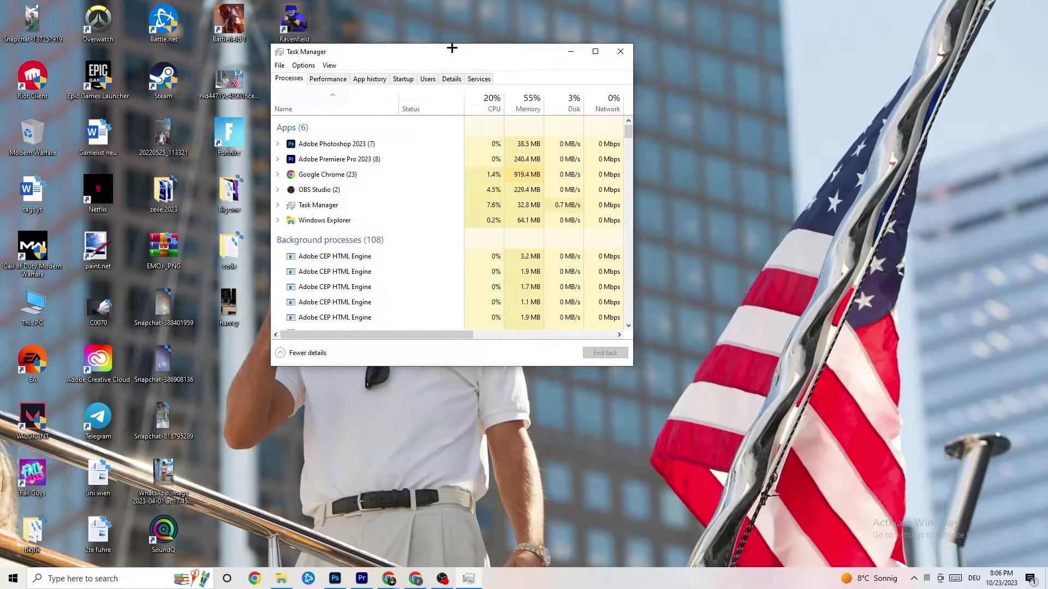
pyautogui.click(595, 52)
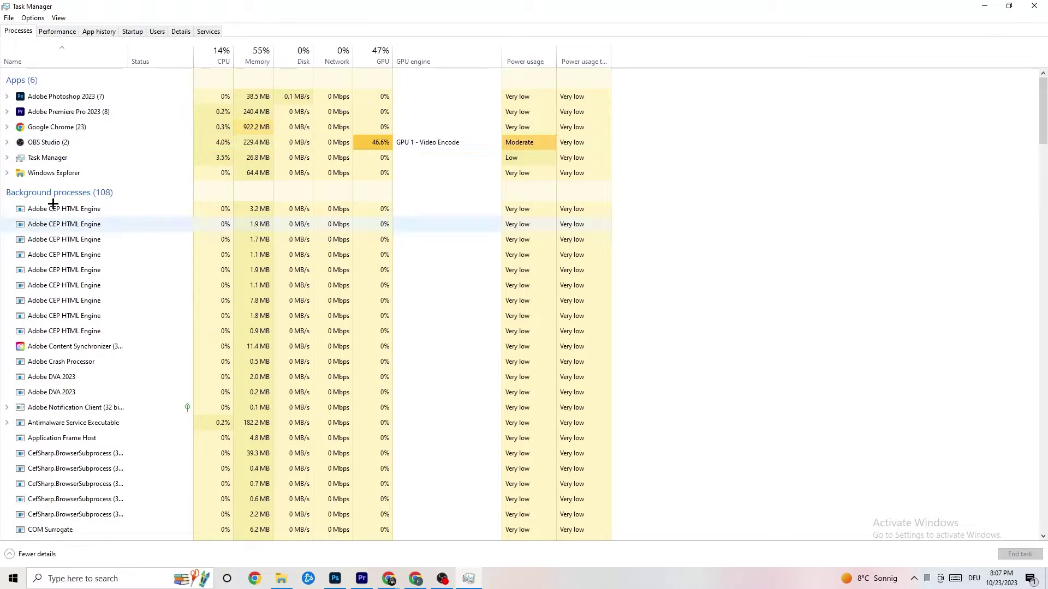
# Look through the running processes and end the Adobe Photoshop 2023 task
pyautogui.scroll(-3, 138, 288)
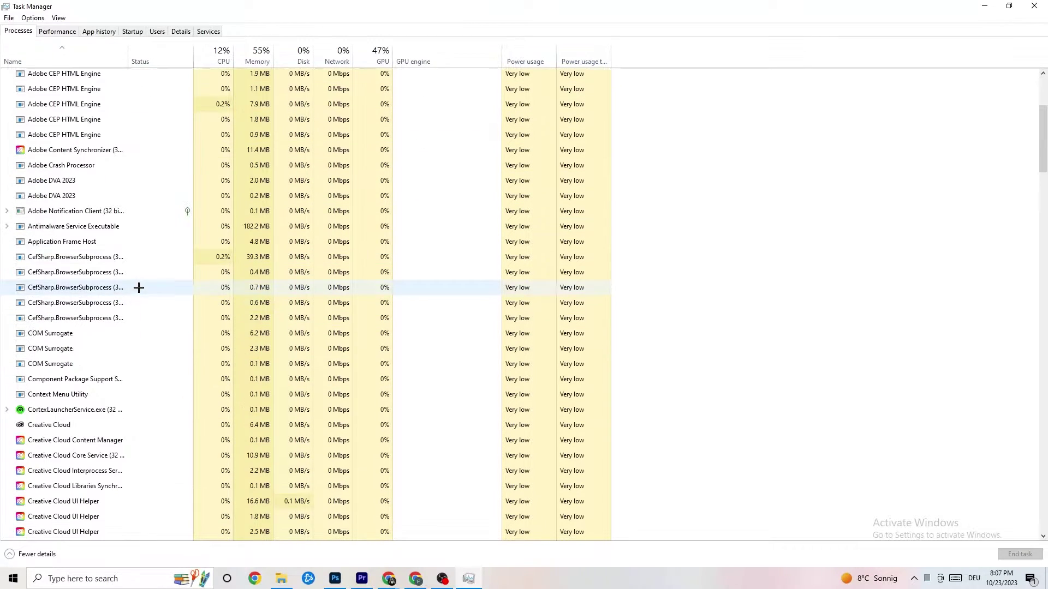
pyautogui.scroll(-9, 138, 288)
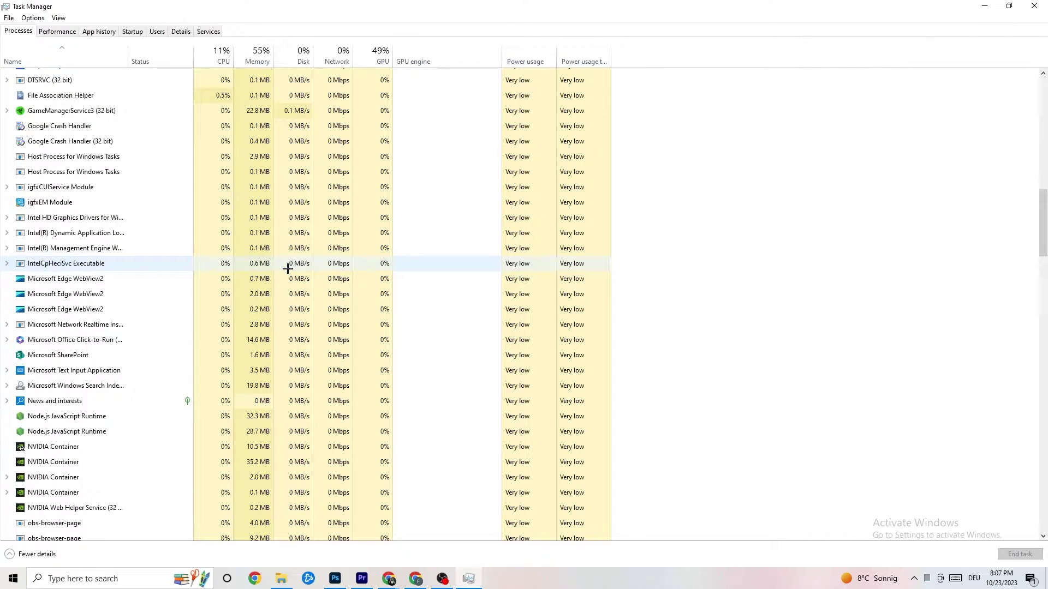
pyautogui.scroll(12, 288, 268)
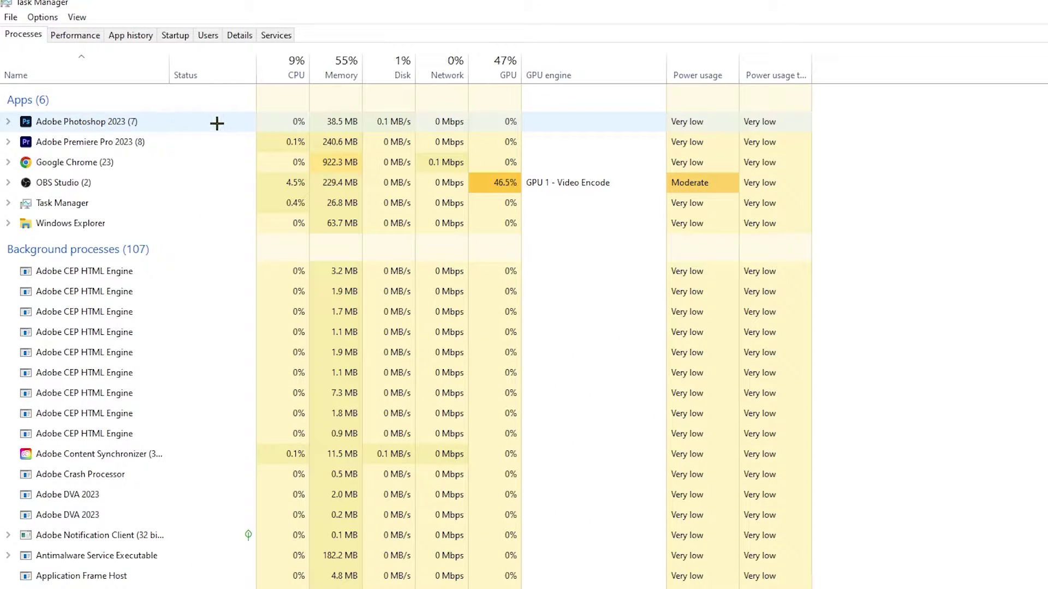
pyautogui.rightClick(358, 122)
pyautogui.click(191, 128)
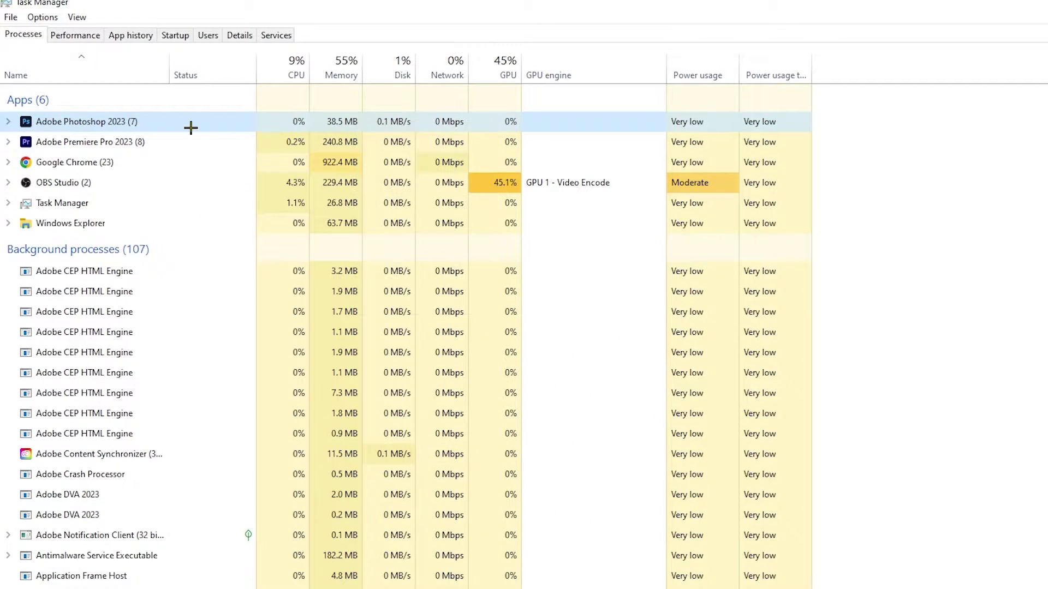
pyautogui.rightClick(191, 128)
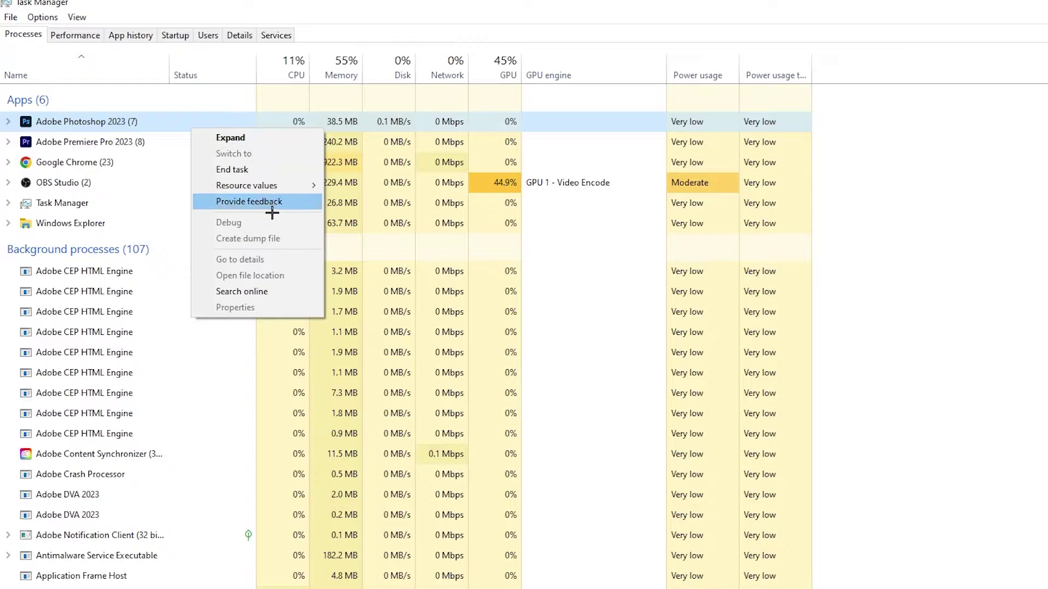
pyautogui.click(274, 168)
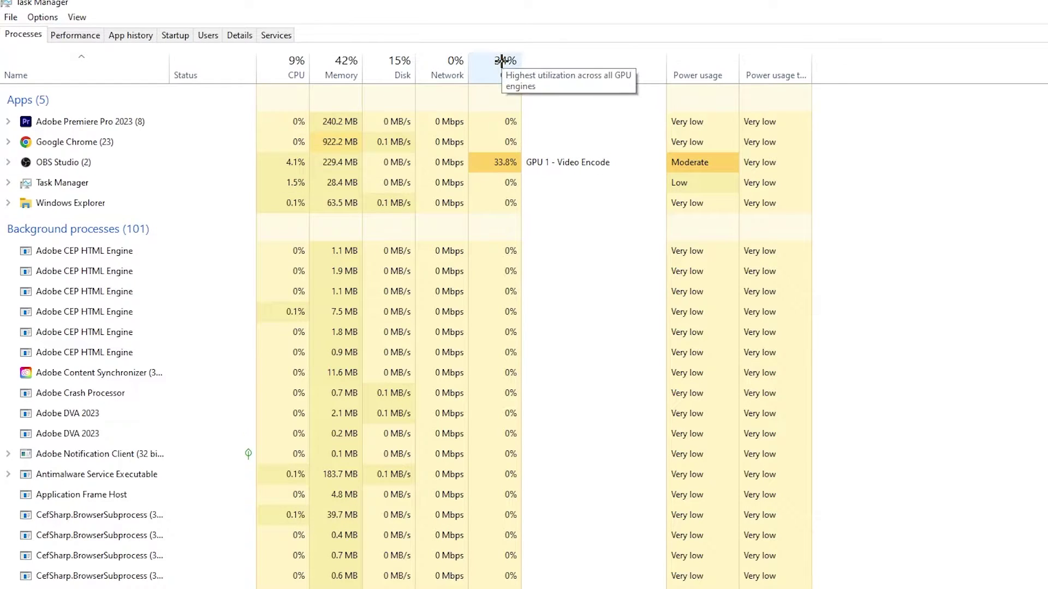
pyautogui.click(517, 180)
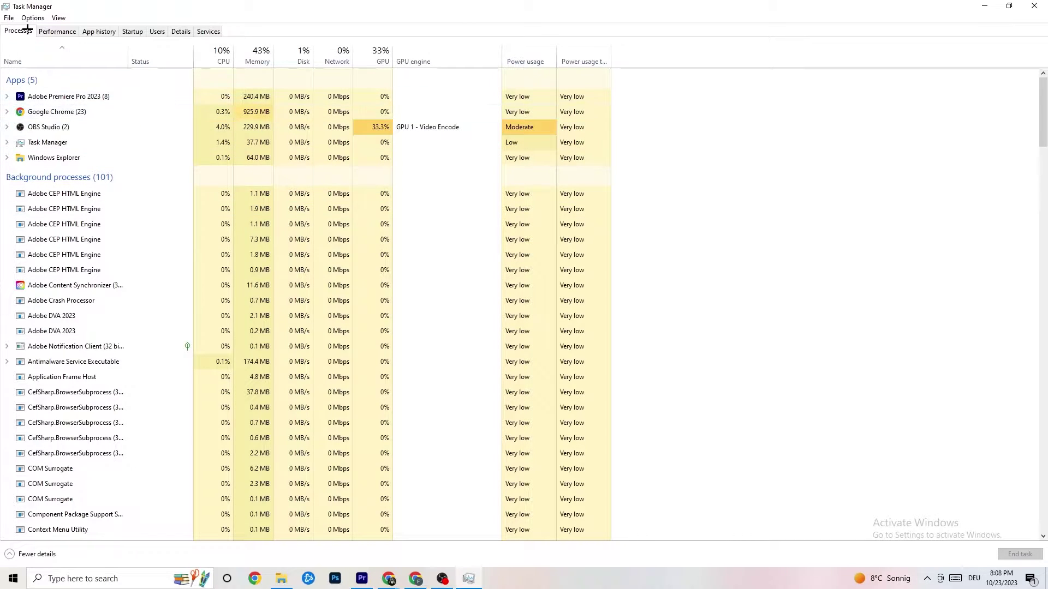
# View the available priority levels for the Adobe Premiere Pro process in the detailed process list, and dismiss them
pyautogui.click(180, 31)
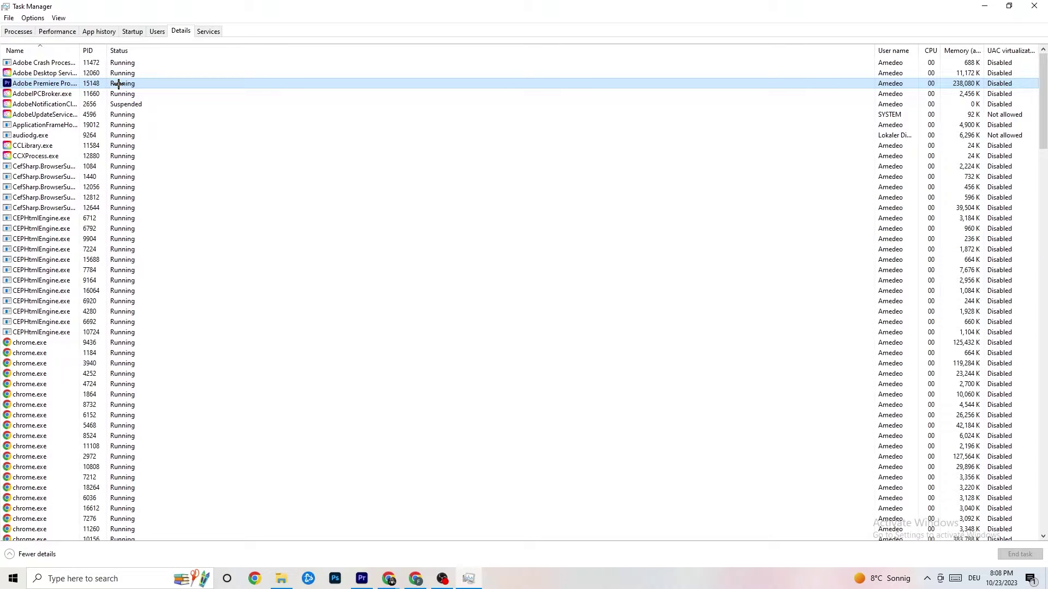
pyautogui.rightClick(118, 84)
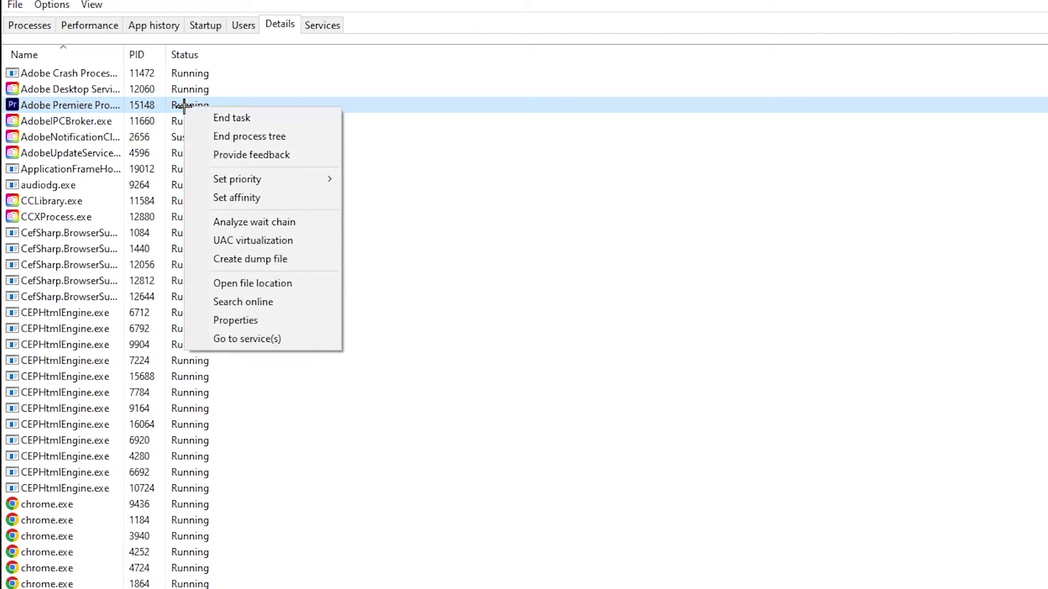
pyautogui.moveTo(286, 181)
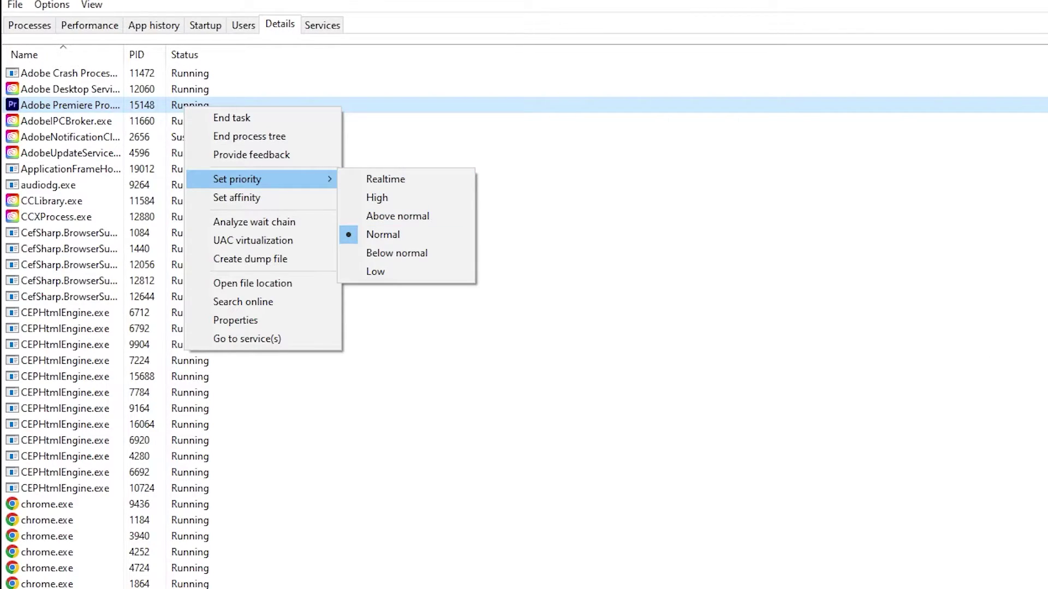
pyautogui.click(374, 76)
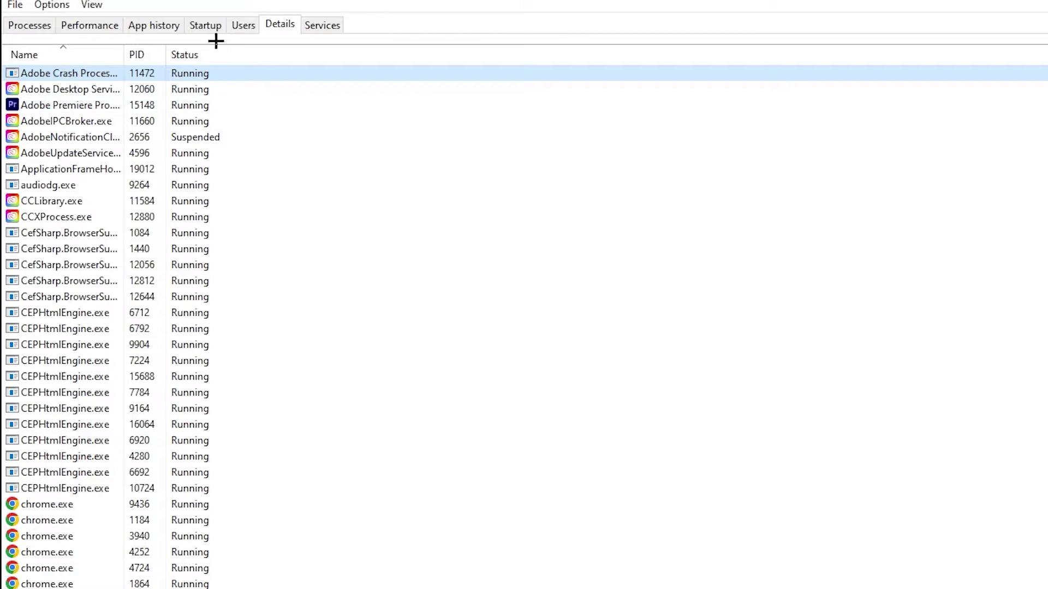
# Review the startup apps and the available actions for Adobe Updater Startup Utility, dismiss them and close Task Manager
pyautogui.click(205, 24)
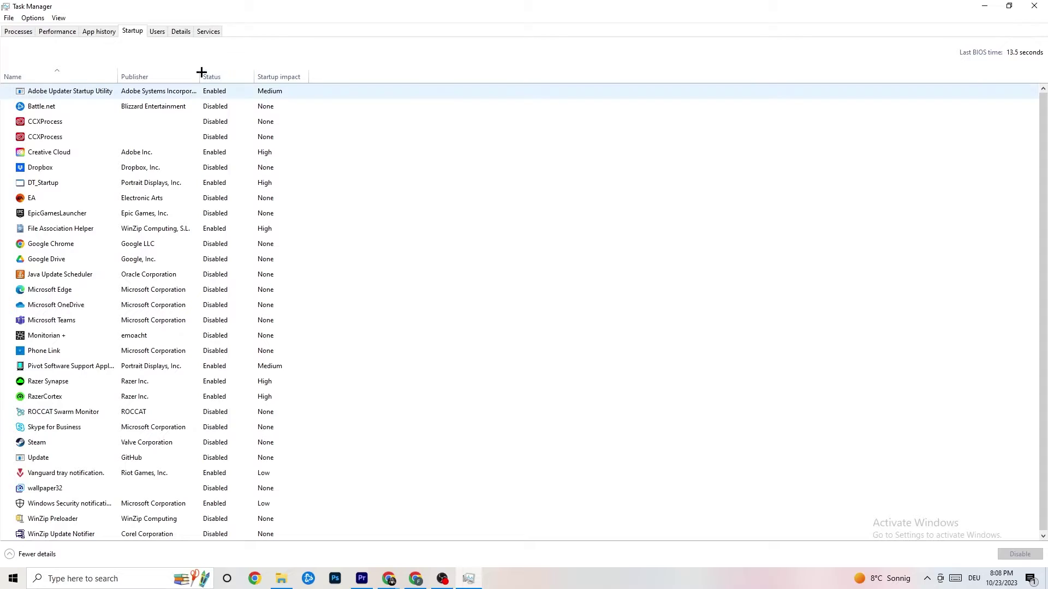
pyautogui.rightClick(224, 95)
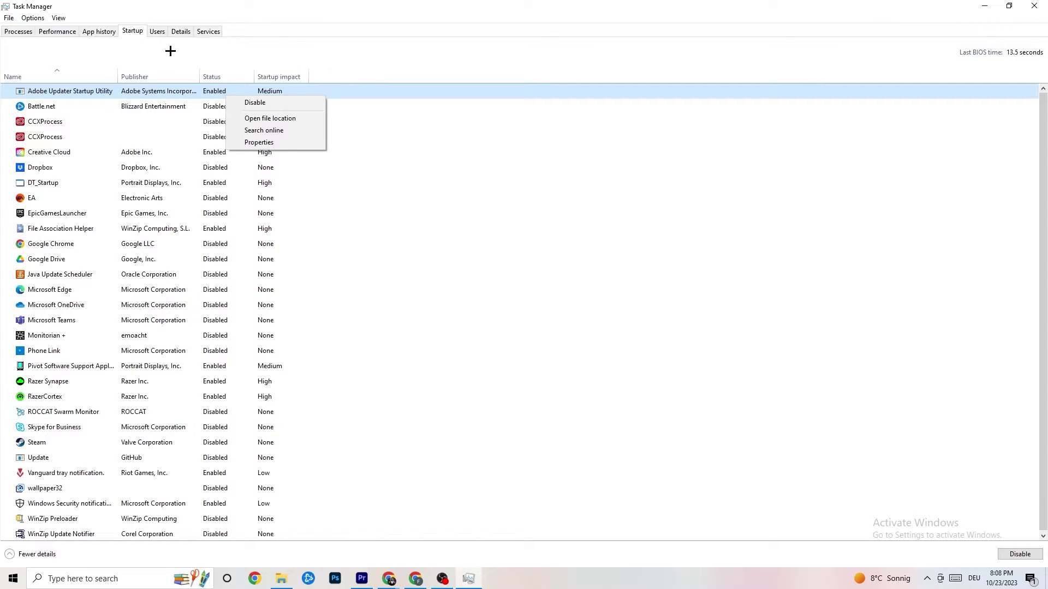
pyautogui.click(393, 3)
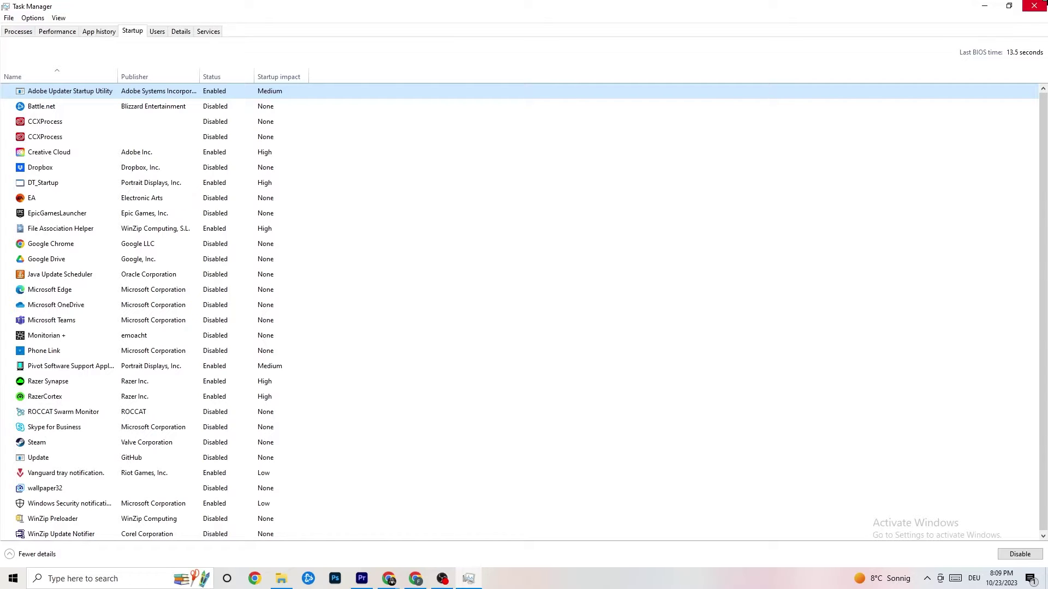
pyautogui.click(1034, 5)
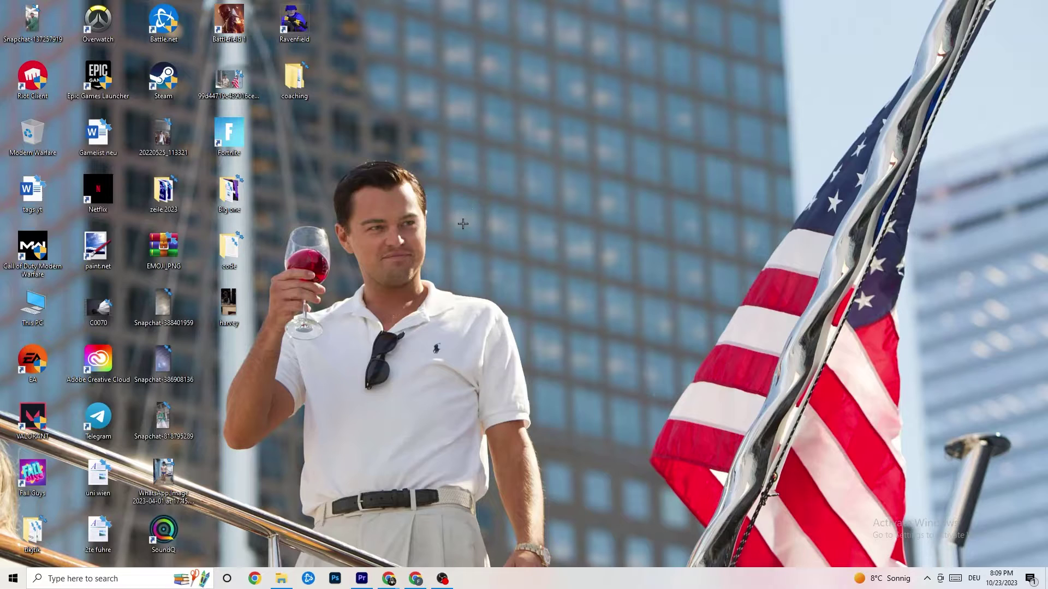
# Open the Windows display settings and look through them down to the scale and layout section
pyautogui.click(13, 579)
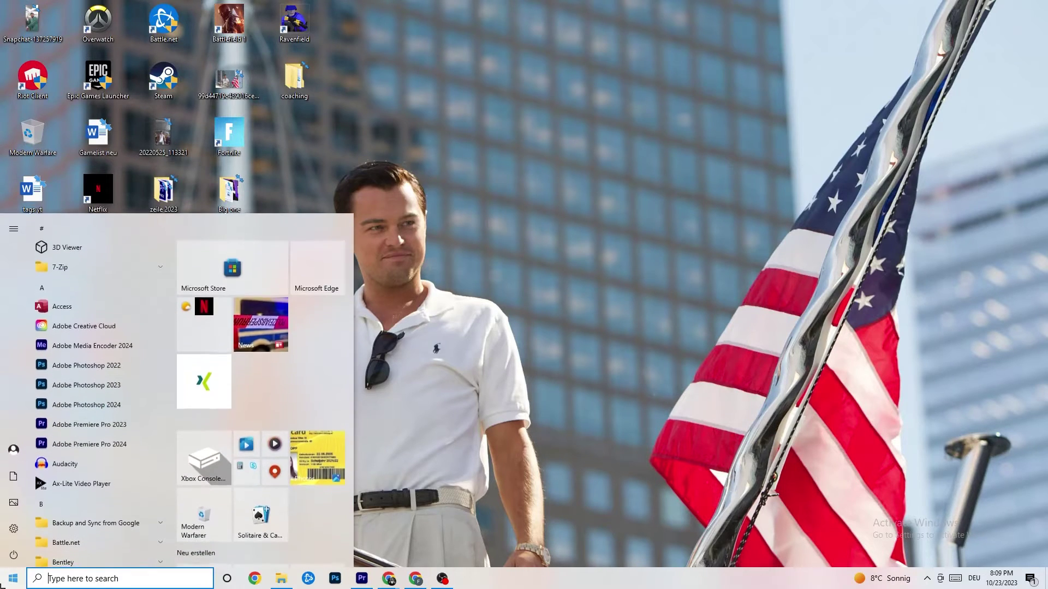
pyautogui.click(14, 528)
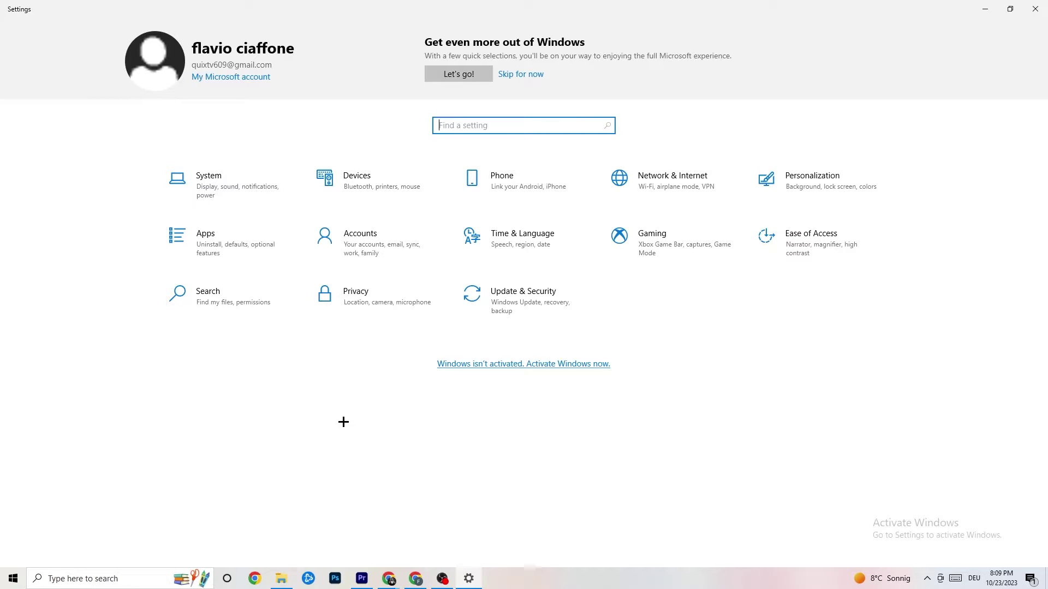
pyautogui.click(243, 188)
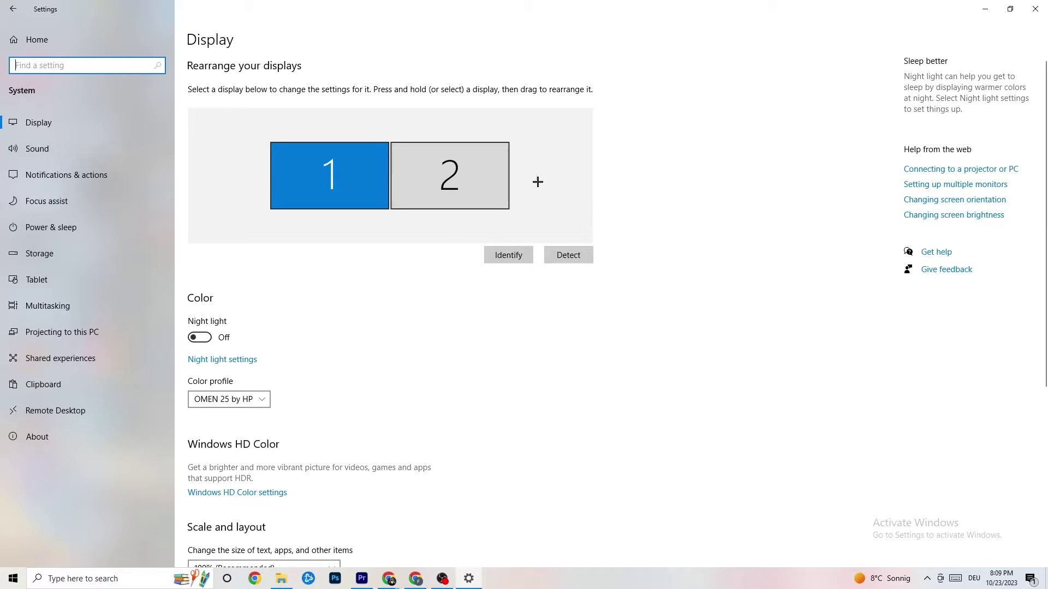
pyautogui.scroll(-1, 589, 210)
pyautogui.scroll(1, 550, 204)
pyautogui.scroll(-5, 451, 224)
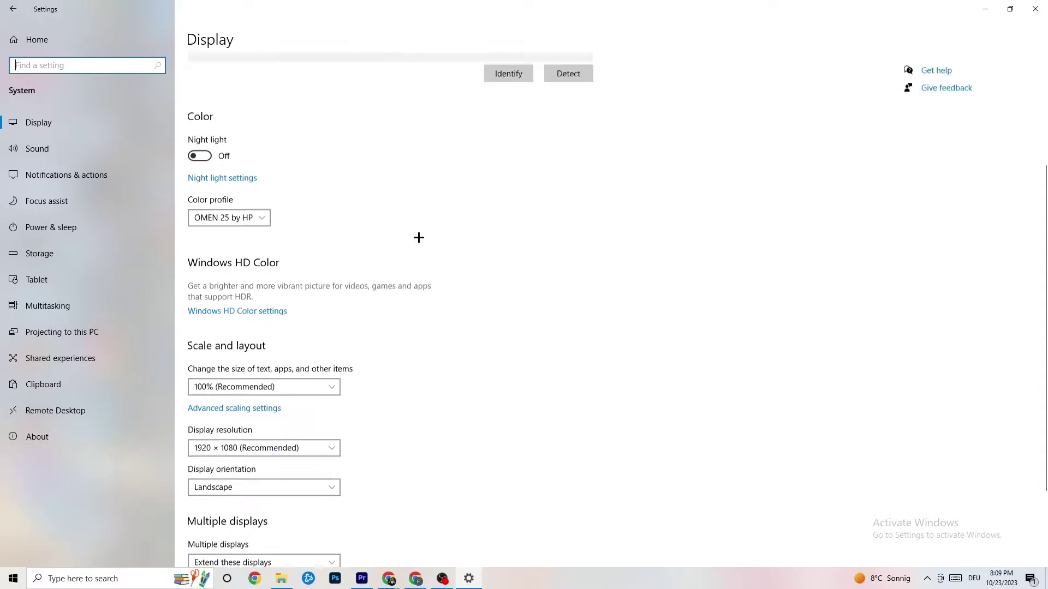
# Check the available text and app scaling options and the display resolution options without changing either one
pyautogui.click(331, 314)
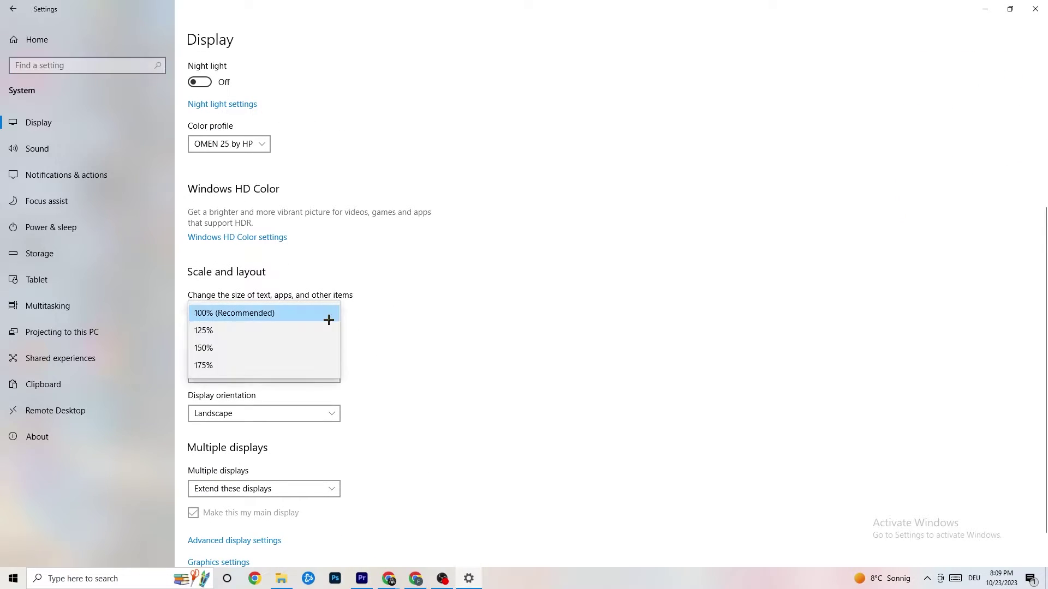
pyautogui.click(313, 288)
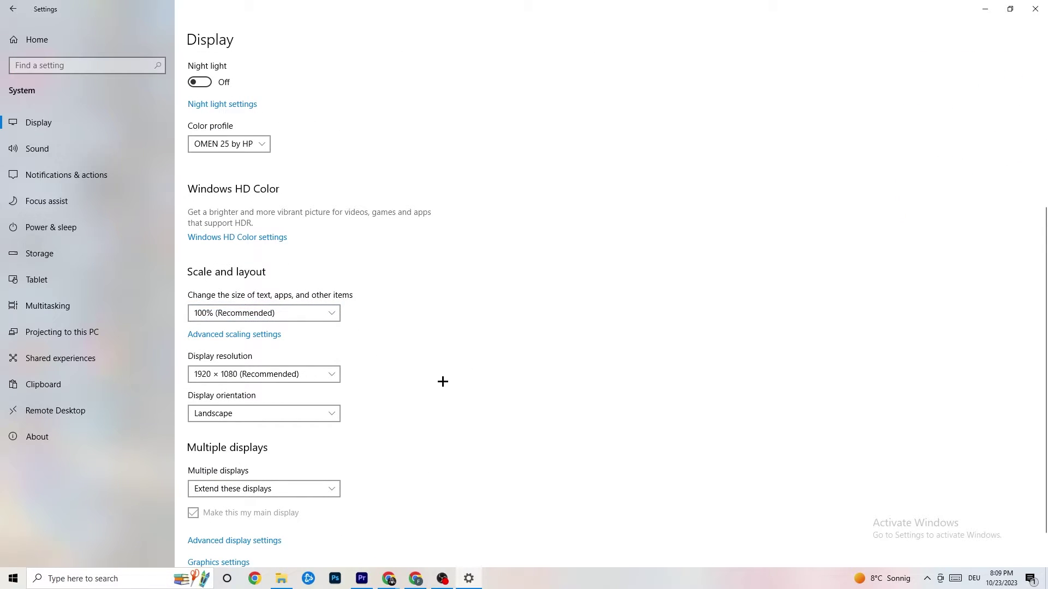
pyautogui.click(314, 377)
pyautogui.click(466, 328)
pyautogui.scroll(-1, 451, 300)
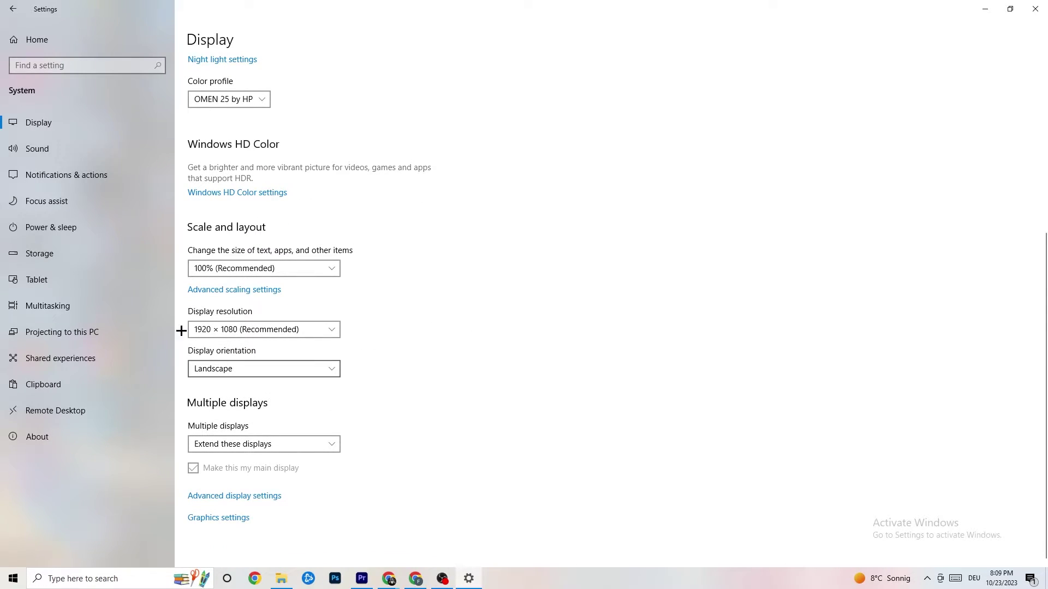
# Examine the power plans in the additional power settings, including High performance, and close Power Options
pyautogui.click(103, 228)
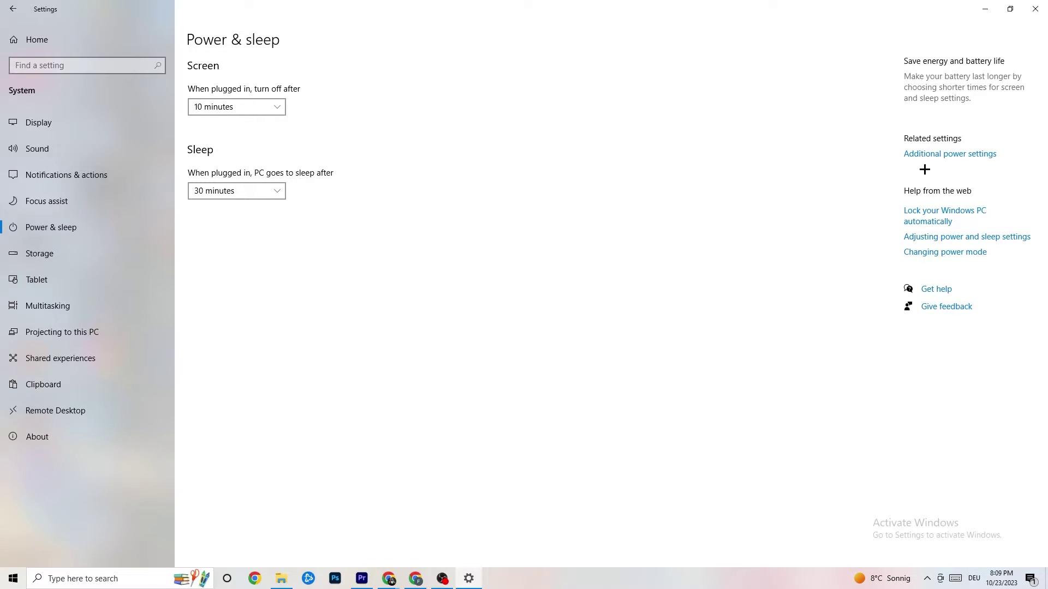
pyautogui.click(942, 158)
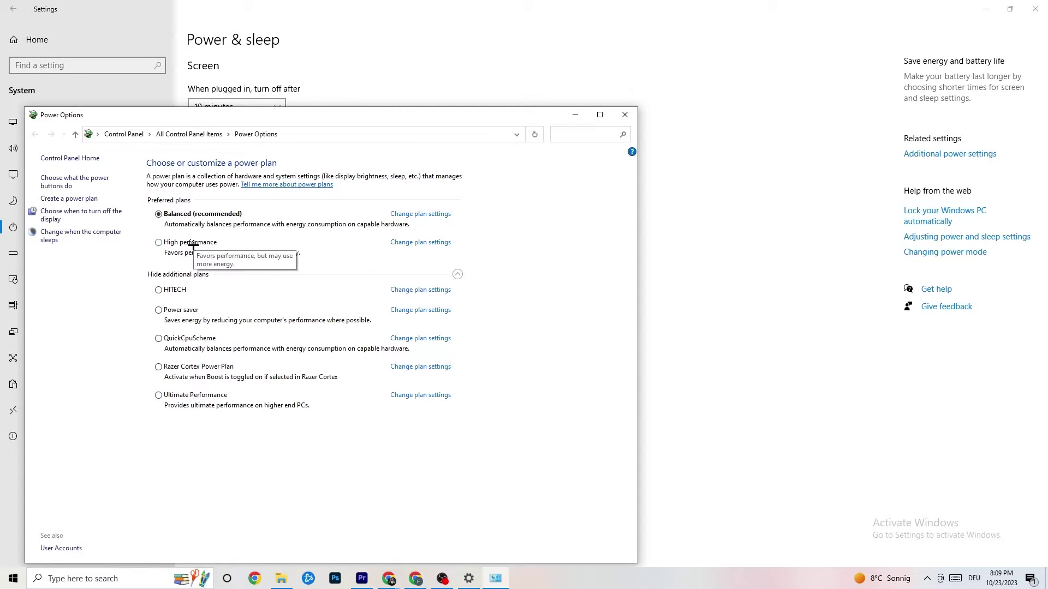
pyautogui.click(625, 116)
# Open the Storage Sense configuration, check how often it can run, and return to the storage overview
pyautogui.click(67, 261)
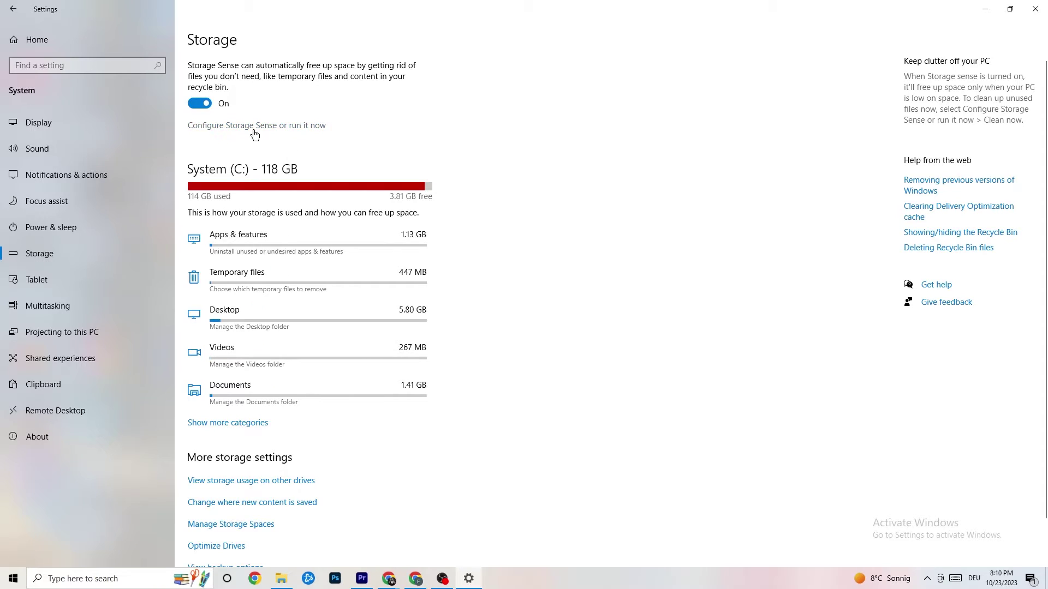
pyautogui.click(296, 127)
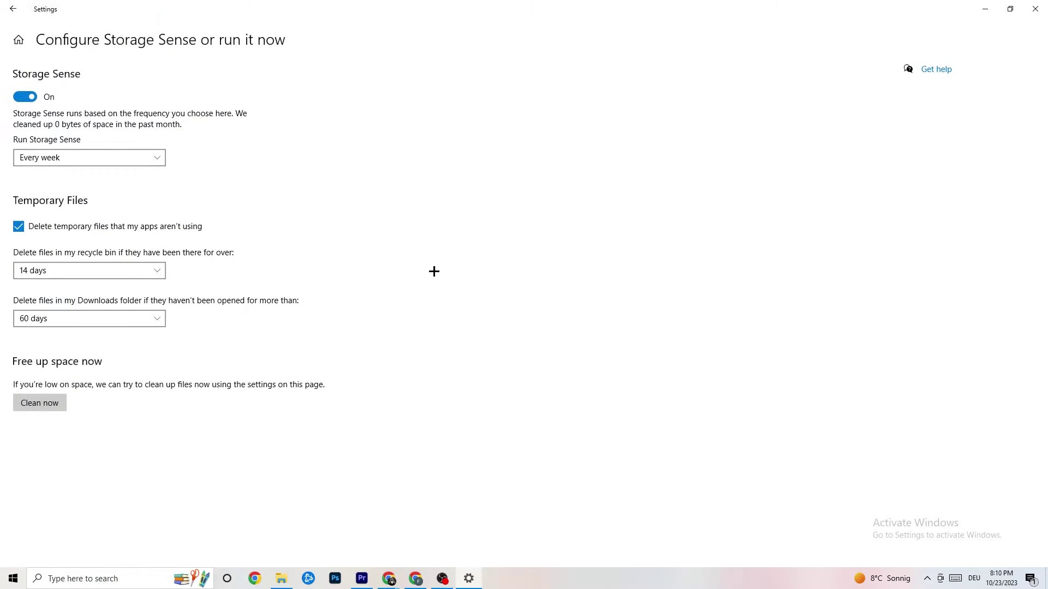
pyautogui.click(156, 160)
pyautogui.click(319, 155)
pyautogui.click(17, 11)
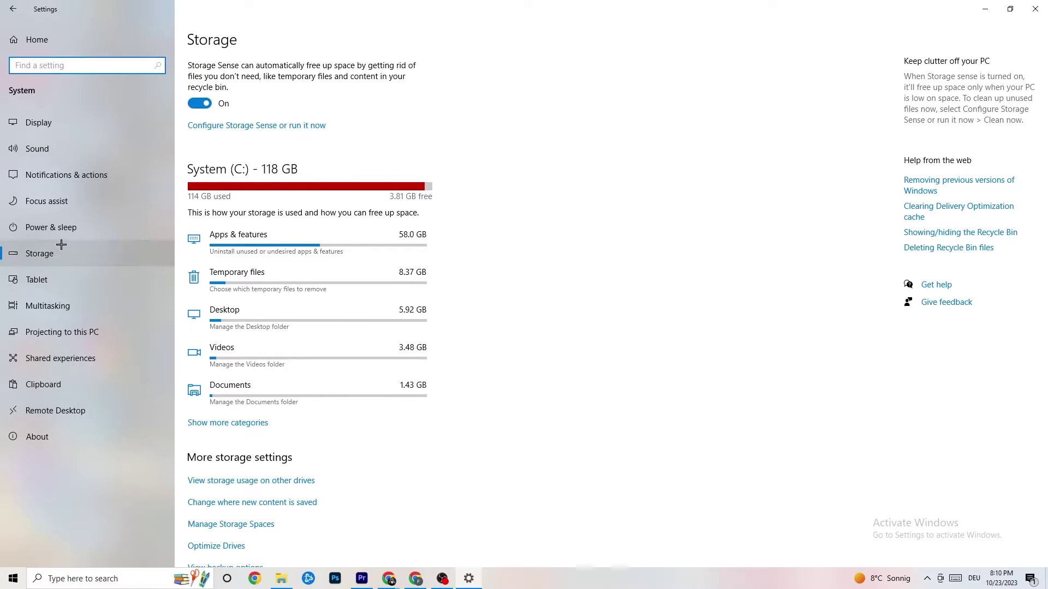
# Check the gaming settings for Xbox Game Bar, background recording in Captures, and Game Mode
pyautogui.click(12, 10)
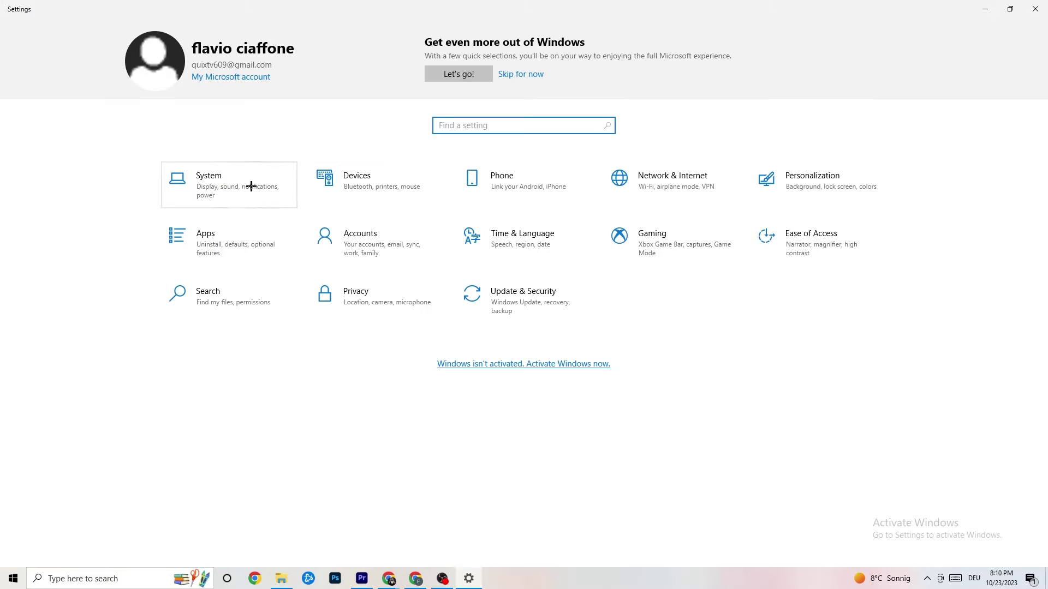
pyautogui.click(682, 258)
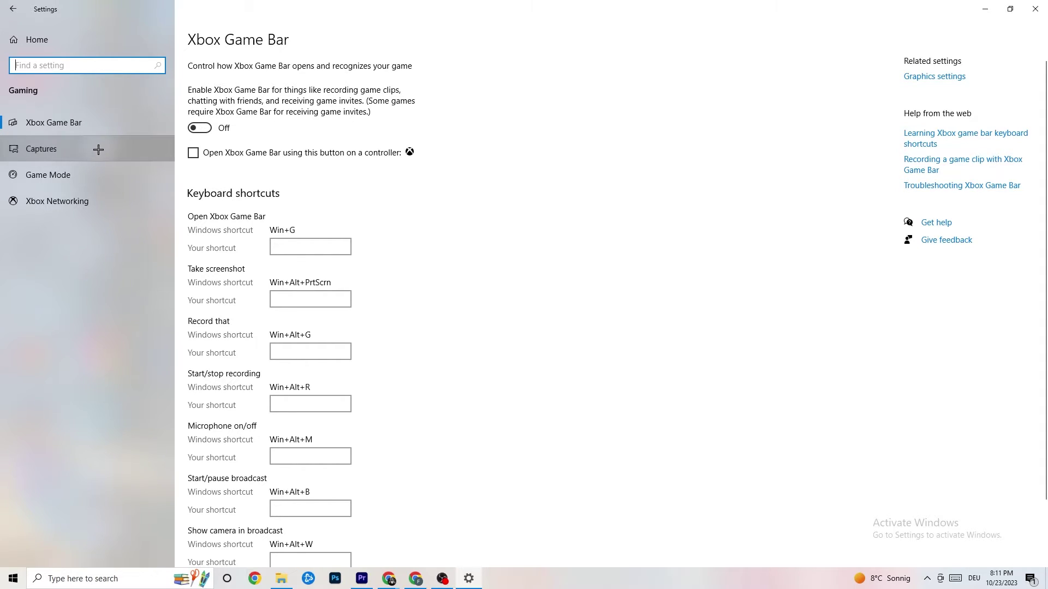
pyautogui.click(48, 148)
pyautogui.scroll(-3, 361, 230)
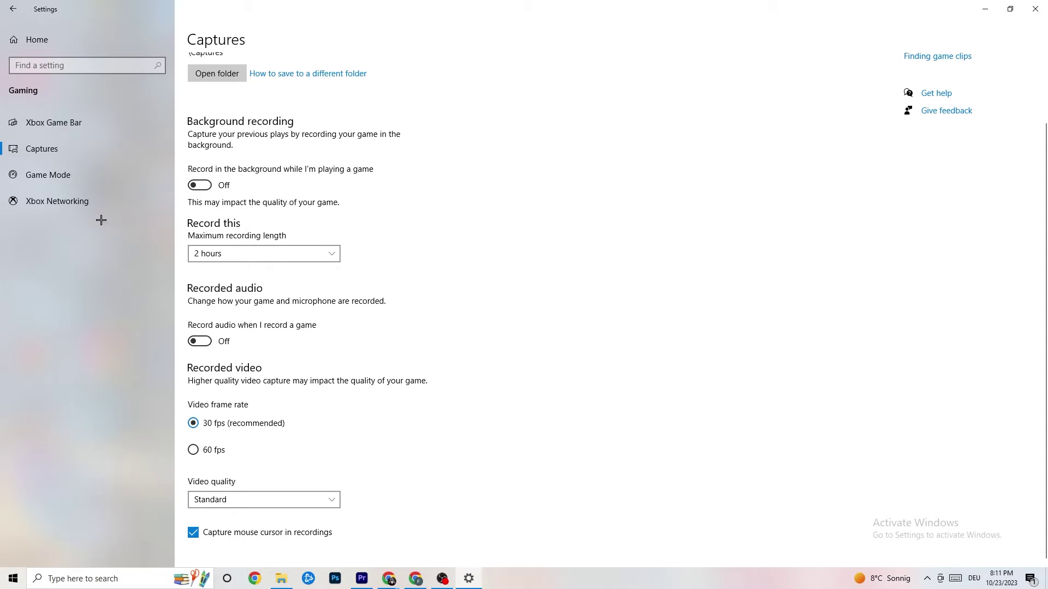
pyautogui.click(69, 172)
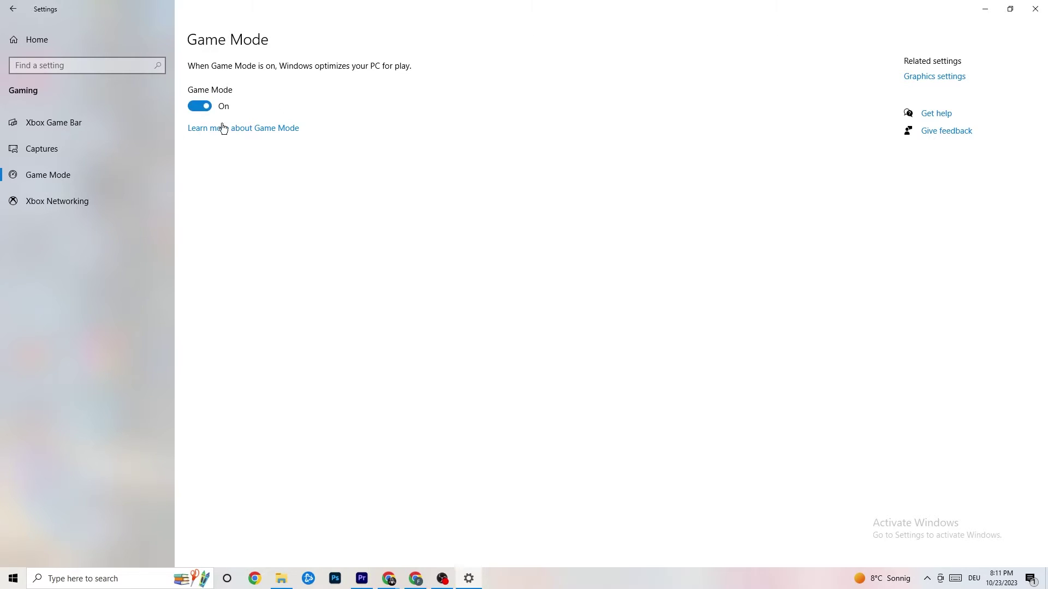
# Check the Windows Update status and the Troubleshoot page under Update & Security, and close Settings
pyautogui.click(13, 9)
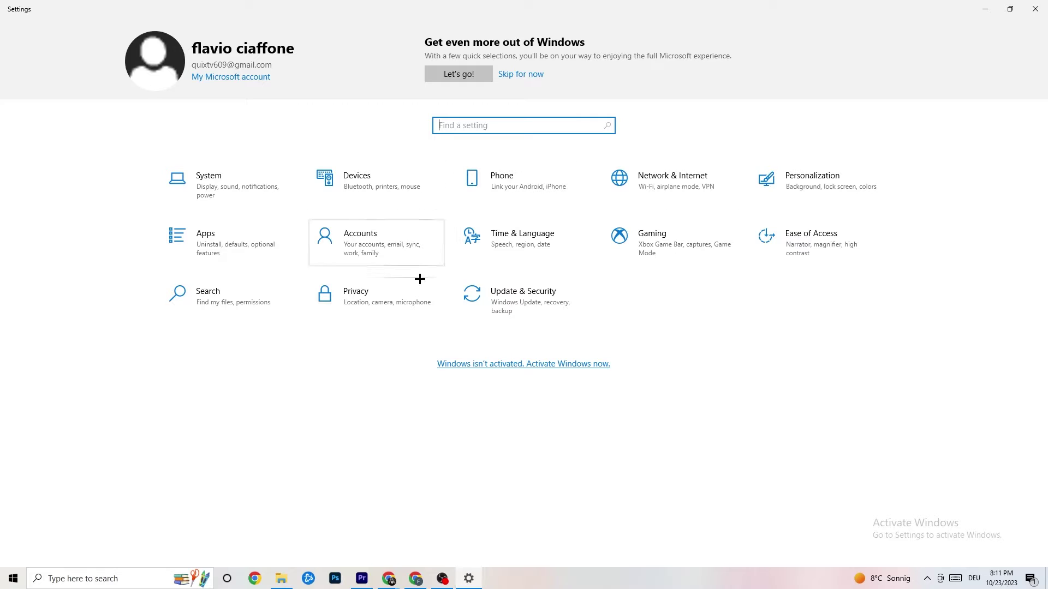
pyautogui.click(532, 296)
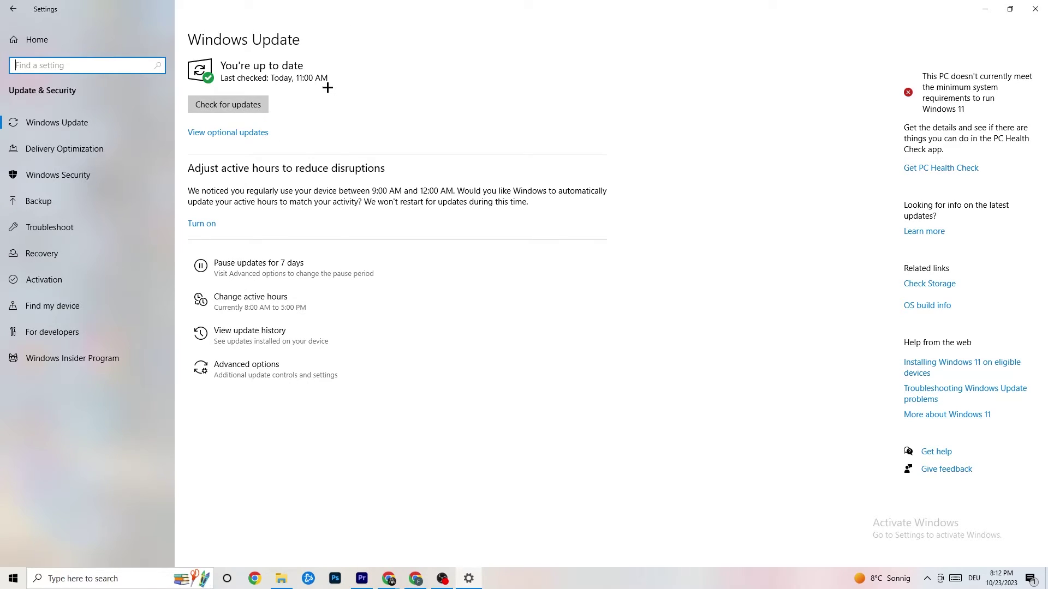
pyautogui.click(122, 124)
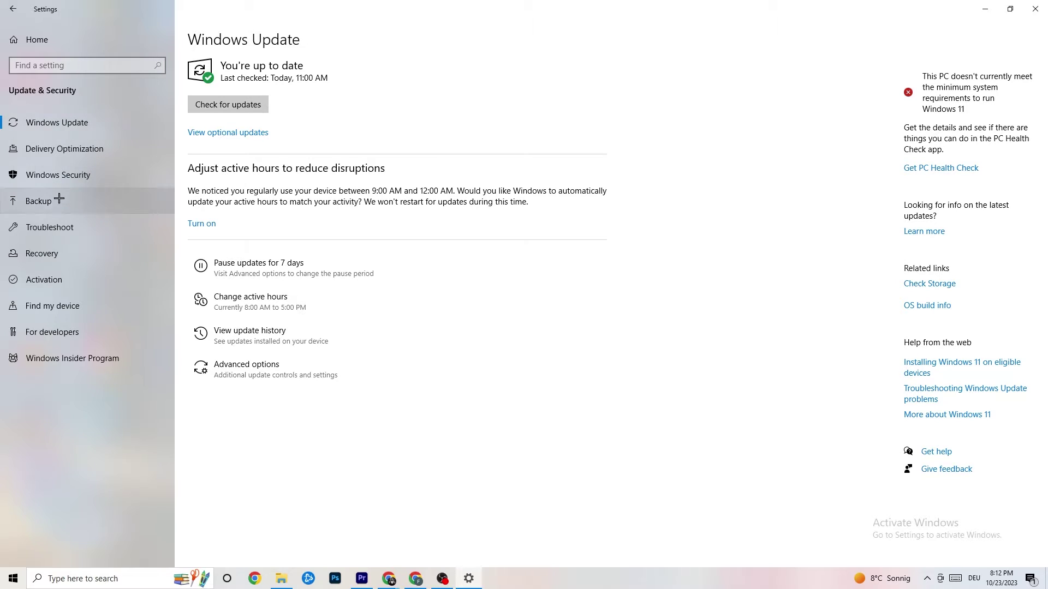
pyautogui.click(64, 225)
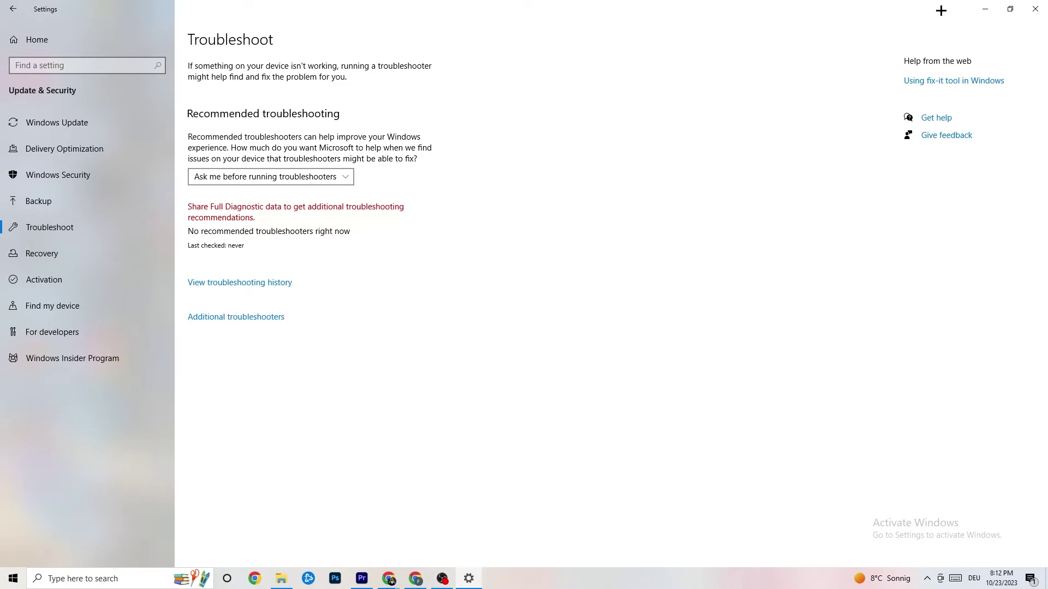
pyautogui.click(1037, 6)
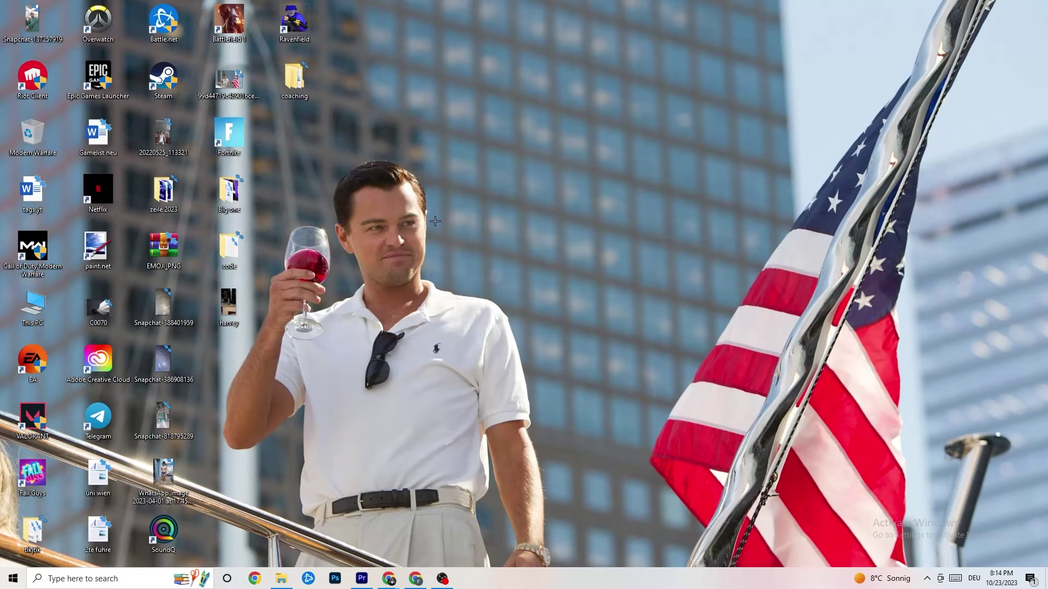
# Open NVIDIA Control Panel from the desktop and examine the 3D image preference options on the preview page
pyautogui.rightClick(469, 141)
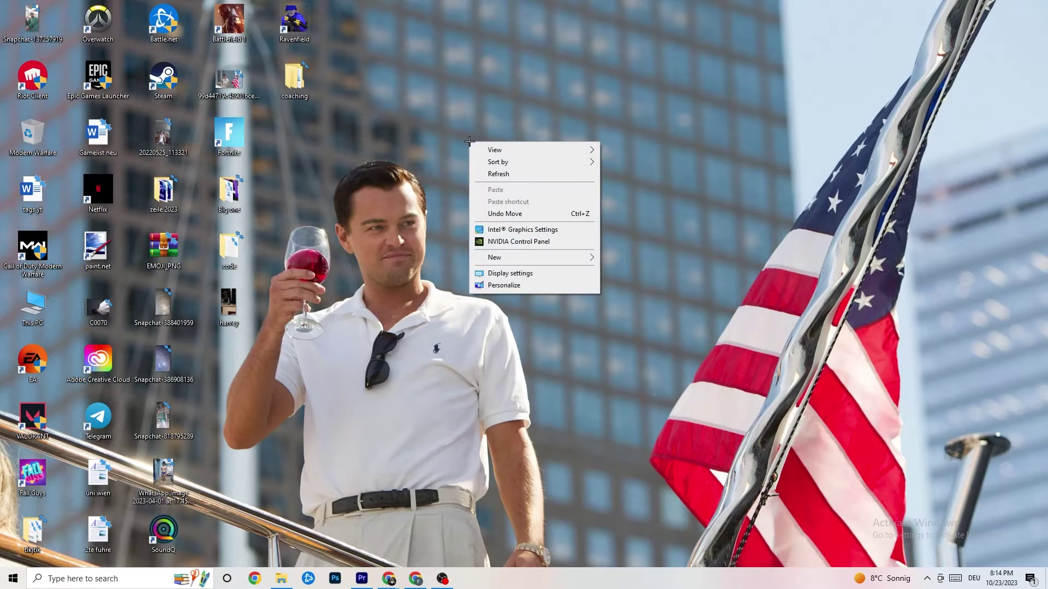
pyautogui.click(507, 243)
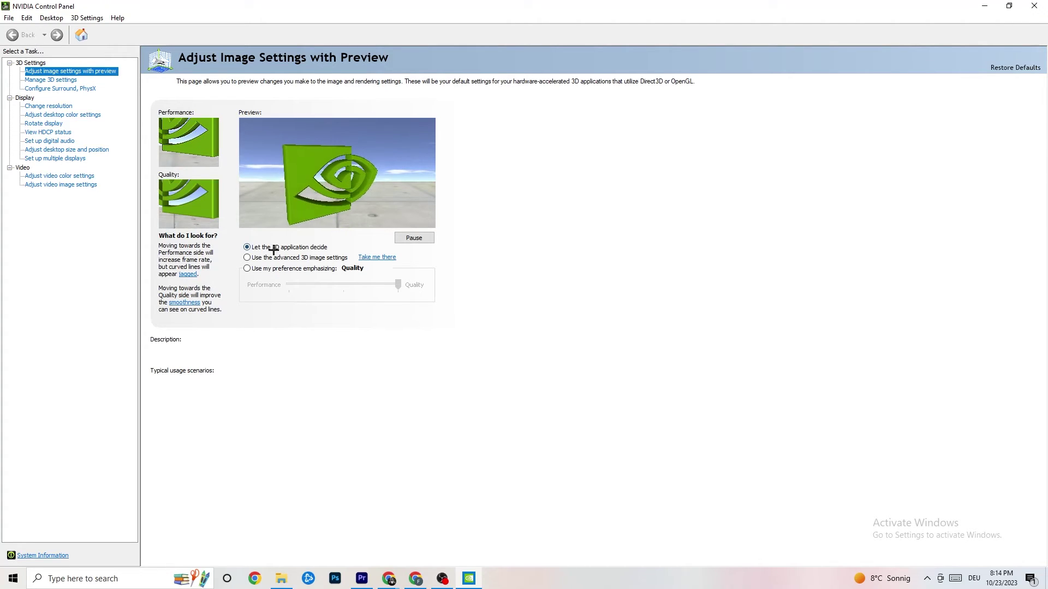
pyautogui.moveTo(297, 257)
pyautogui.moveTo(342, 283)
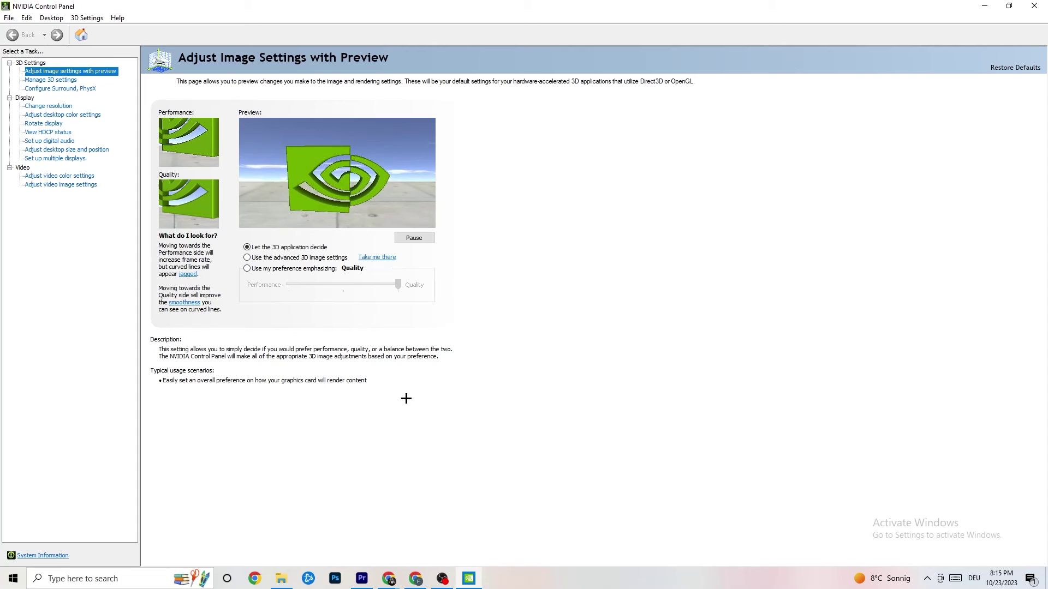
# Check the resolution and refresh rate settings for the display and close NVIDIA Control Panel
pyautogui.click(44, 107)
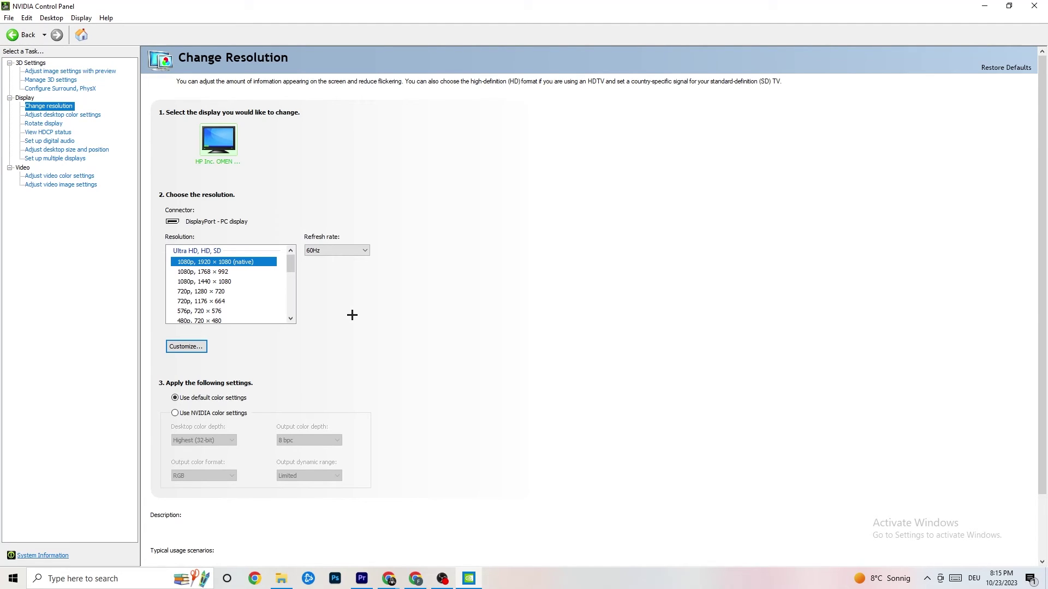
pyautogui.moveTo(204, 279)
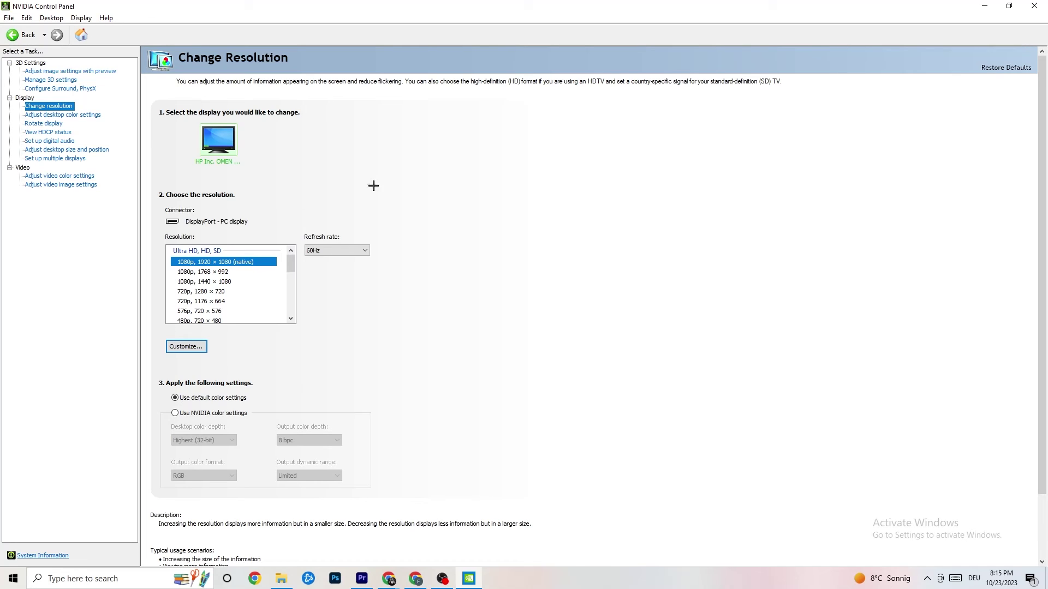
pyautogui.hotkey('alt', 'F4')
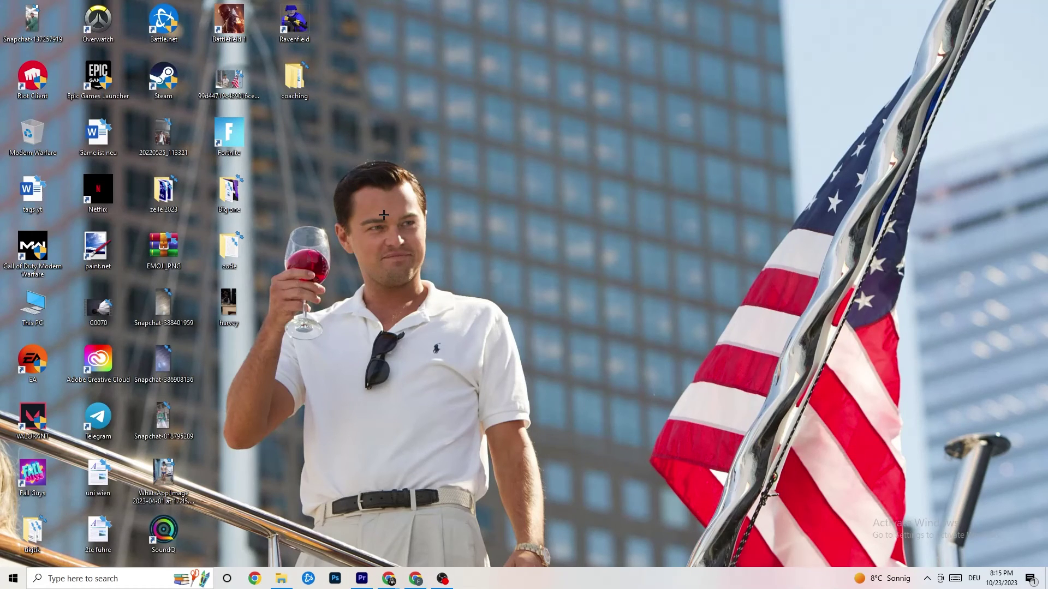
# View the sleep, shut down and restart options for the PC and dismiss them without choosing any
pyautogui.click(13, 578)
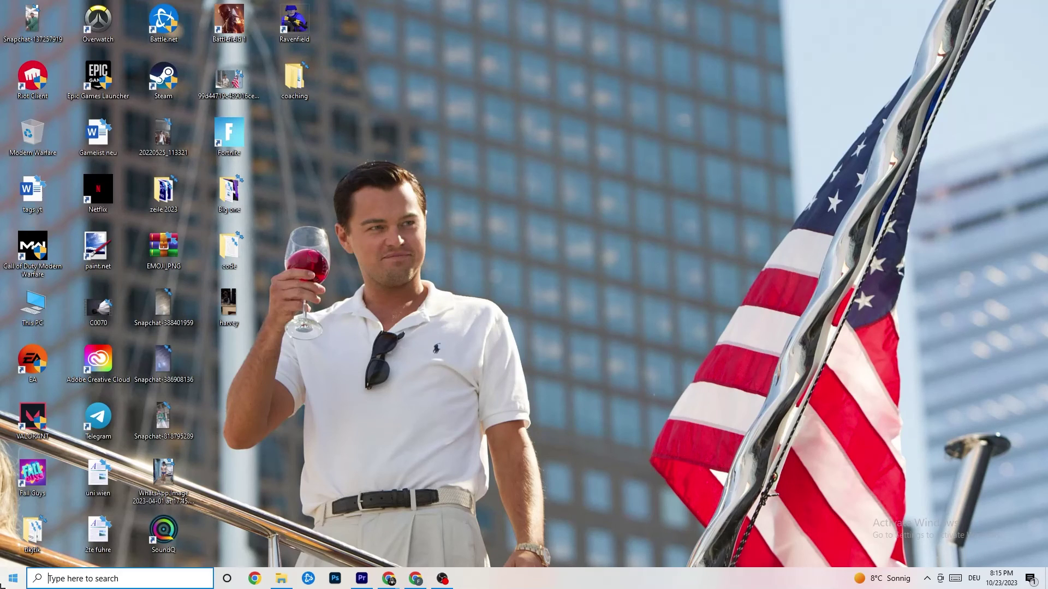
pyautogui.moveTo(17, 552)
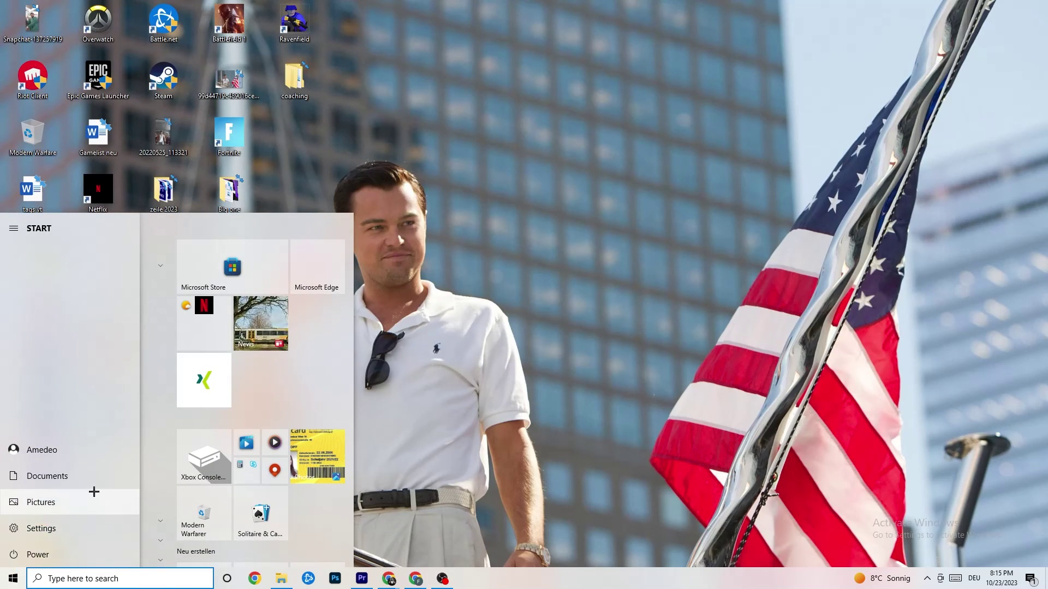
pyautogui.click(38, 554)
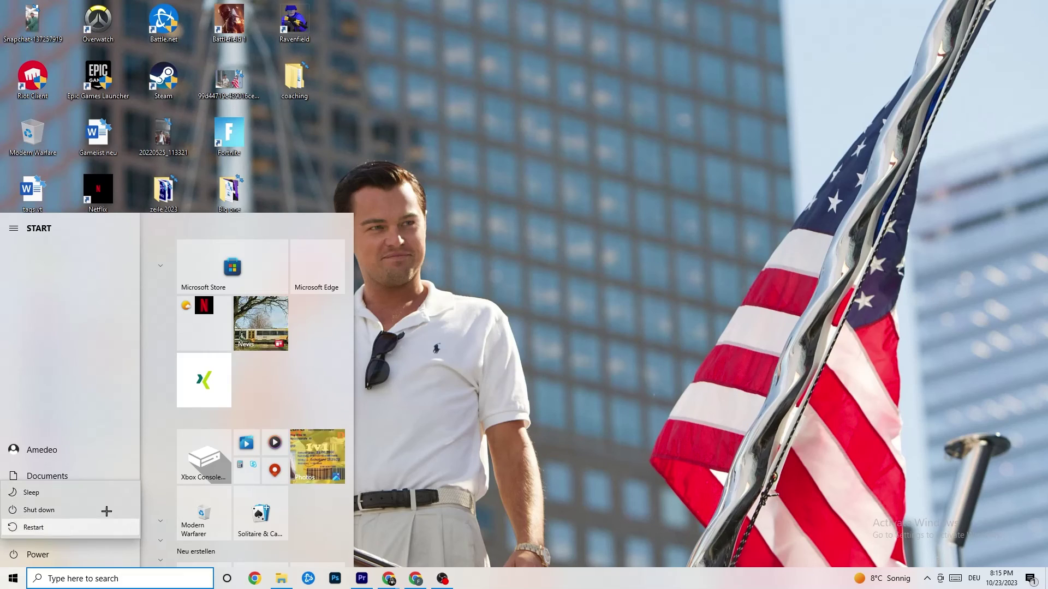
pyautogui.press('Escape')
pyautogui.press('Escape')
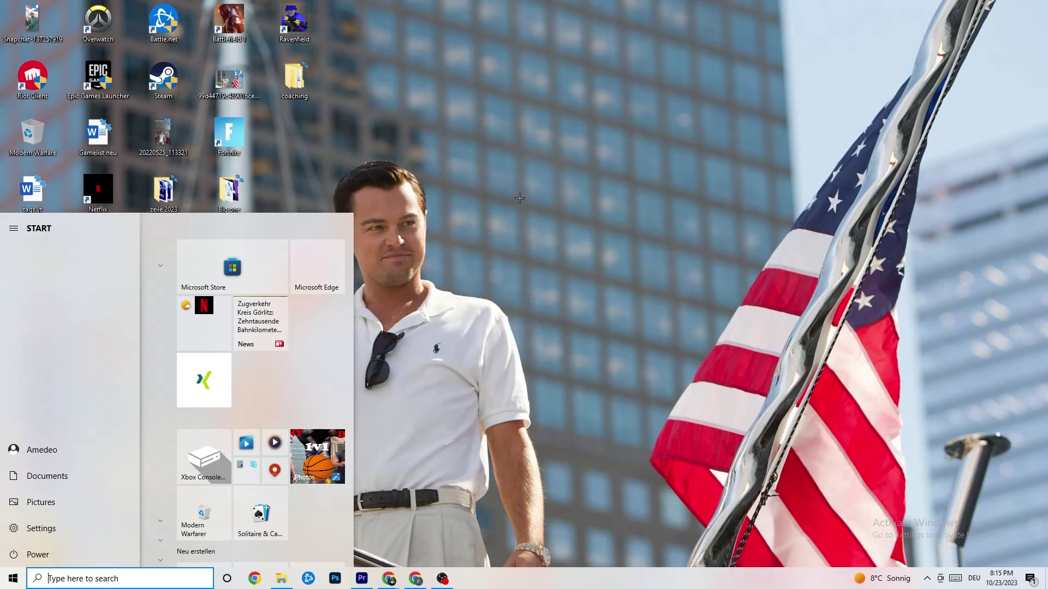